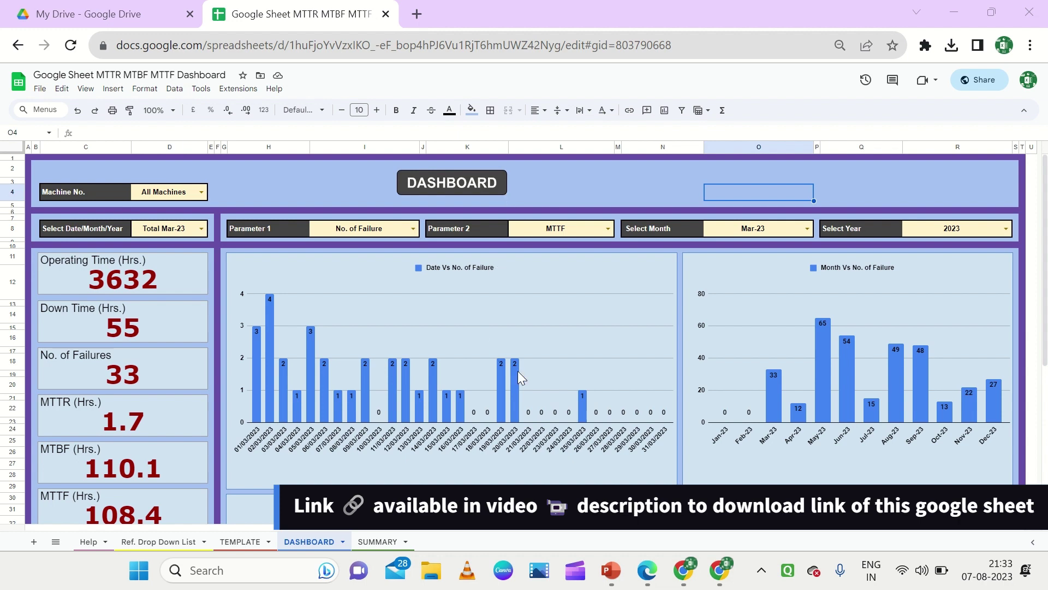
- Look over the DASHBOARD sheet and the TEMPLATE sheet, ending back on DASHBOARD
scroll(518, 371, down, 1)
click(239, 542)
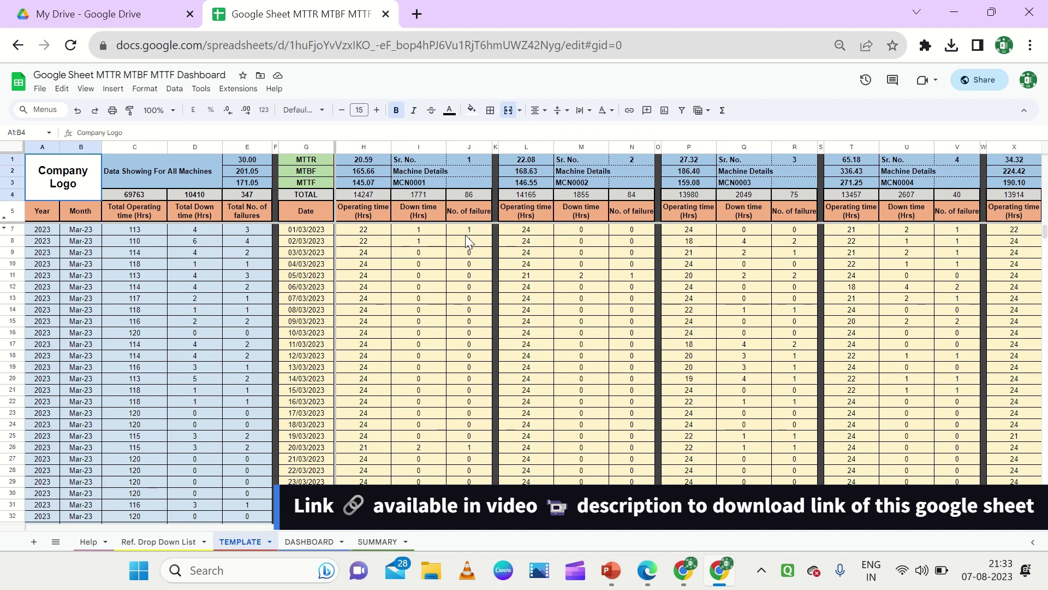
click(319, 541)
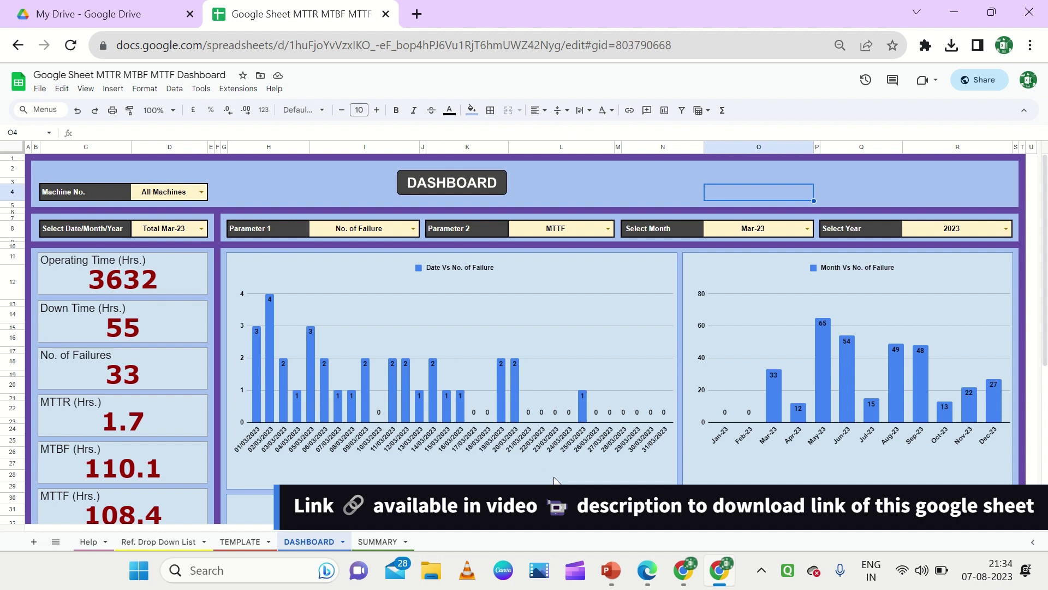
- Switch to the PDF in Microsoft Edge and copy its link for making a copy of the Google Sheet
key(alt+Tab)
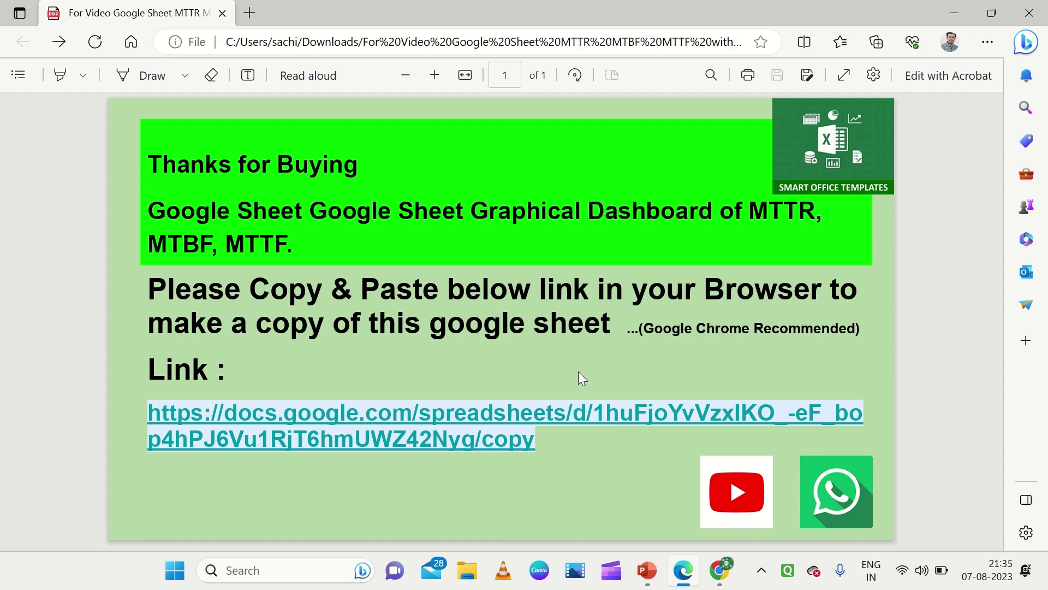
right_click(480, 417)
click(538, 316)
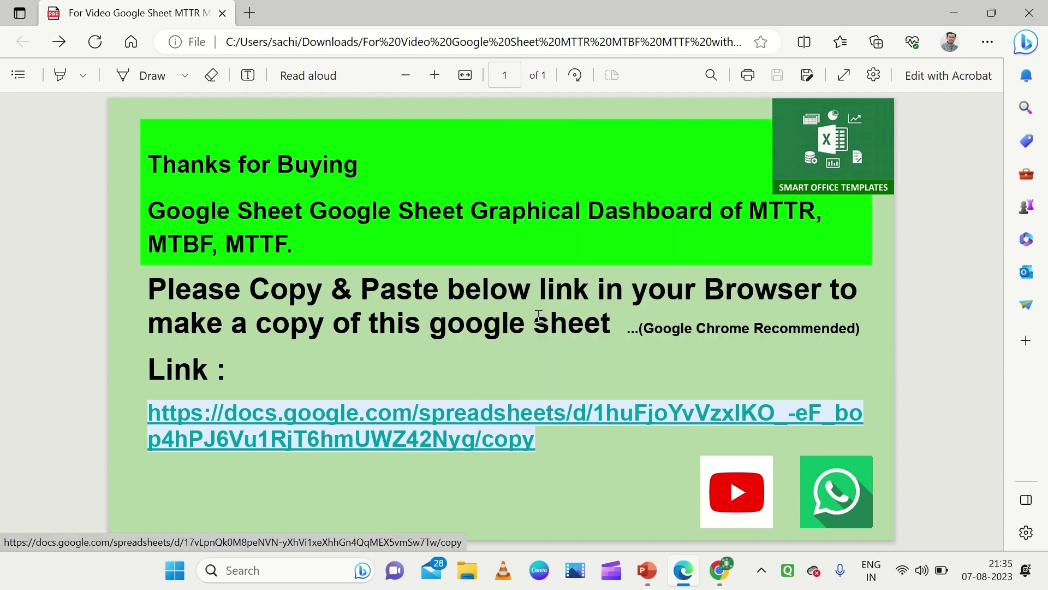
- Switch to Chrome, open the copied link in a new tab and make a copy of the Google Sheet MTTR MTBF MTTF Dashboard
click(715, 571)
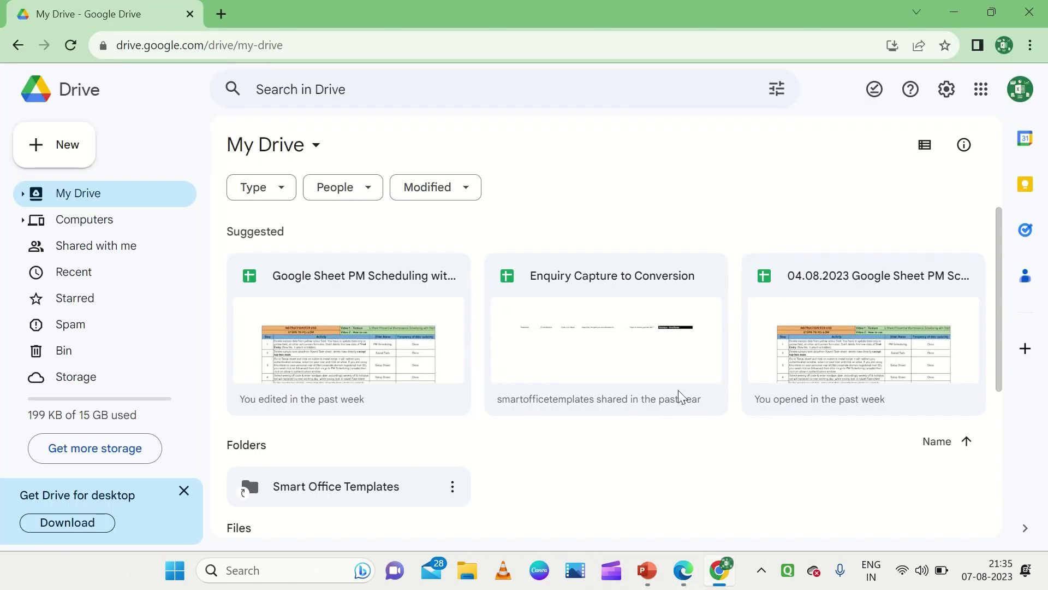
click(220, 14)
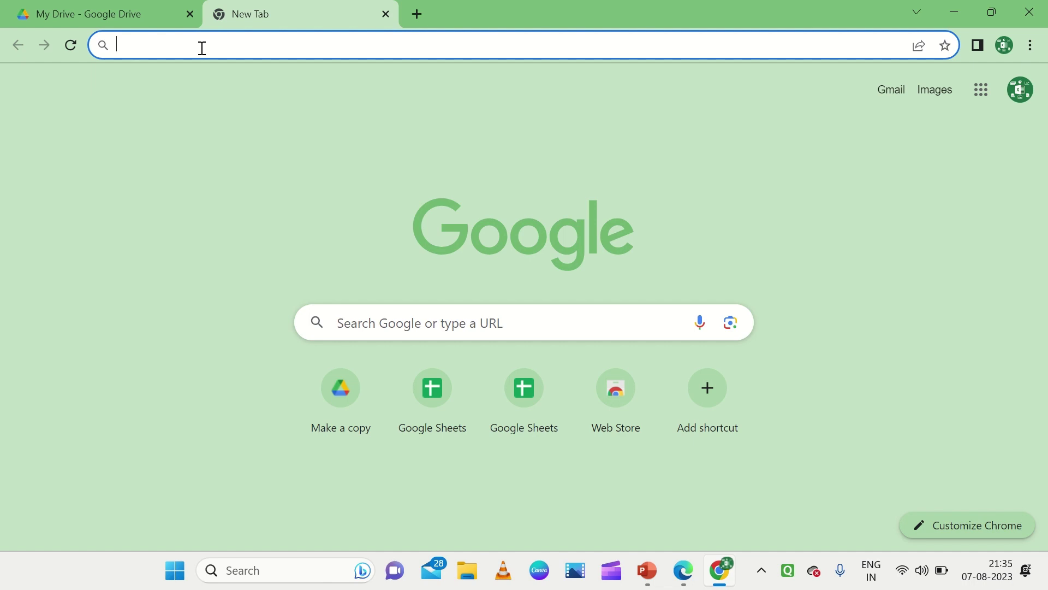
key(ctrl+v)
key(Return)
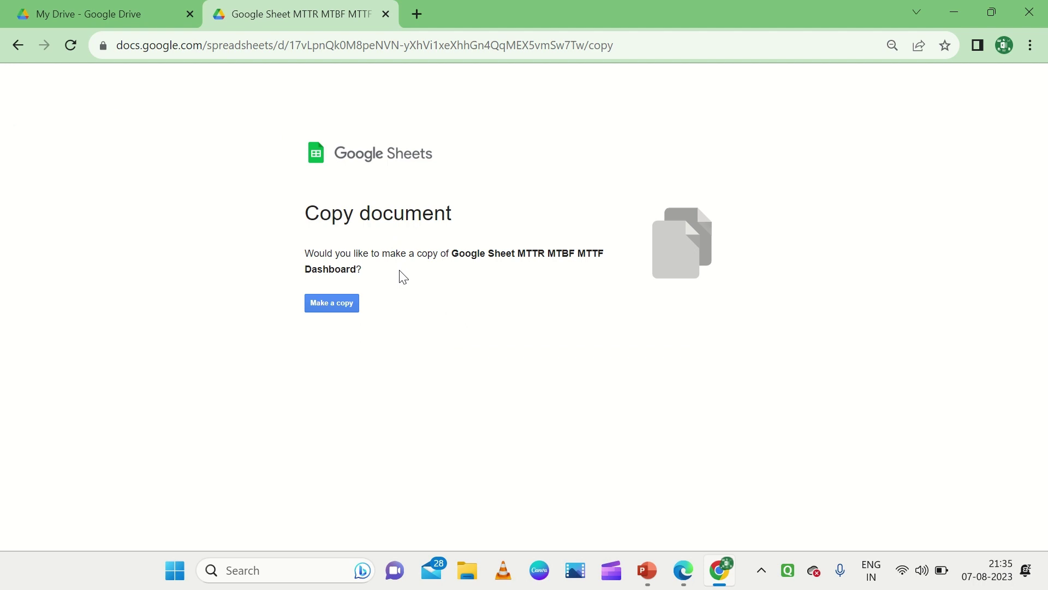
click(328, 307)
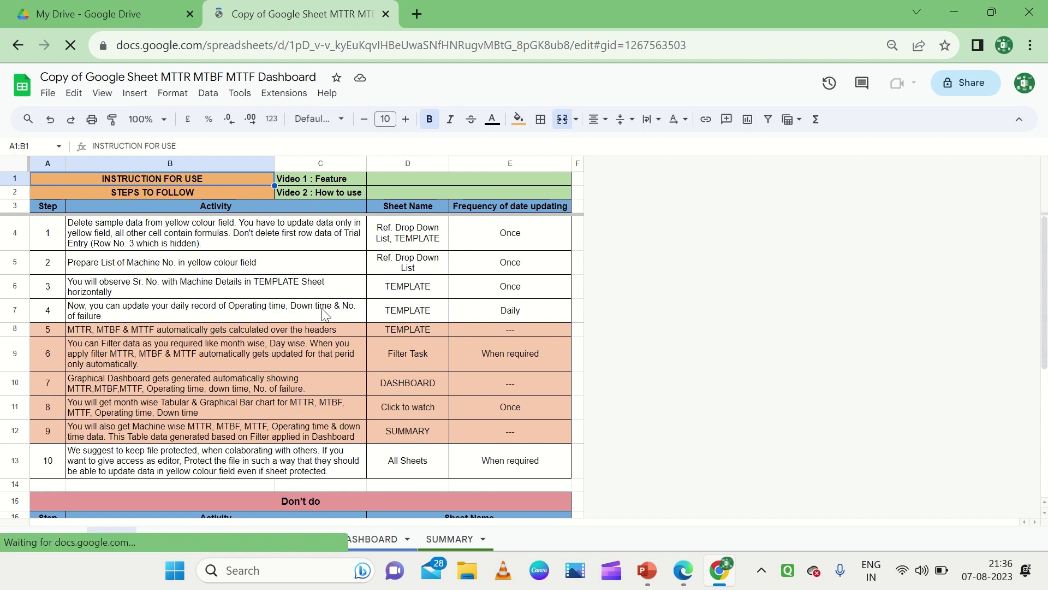
- Review the instruction steps 1 to 10 and their sheet names on the Help sheet
click(325, 314)
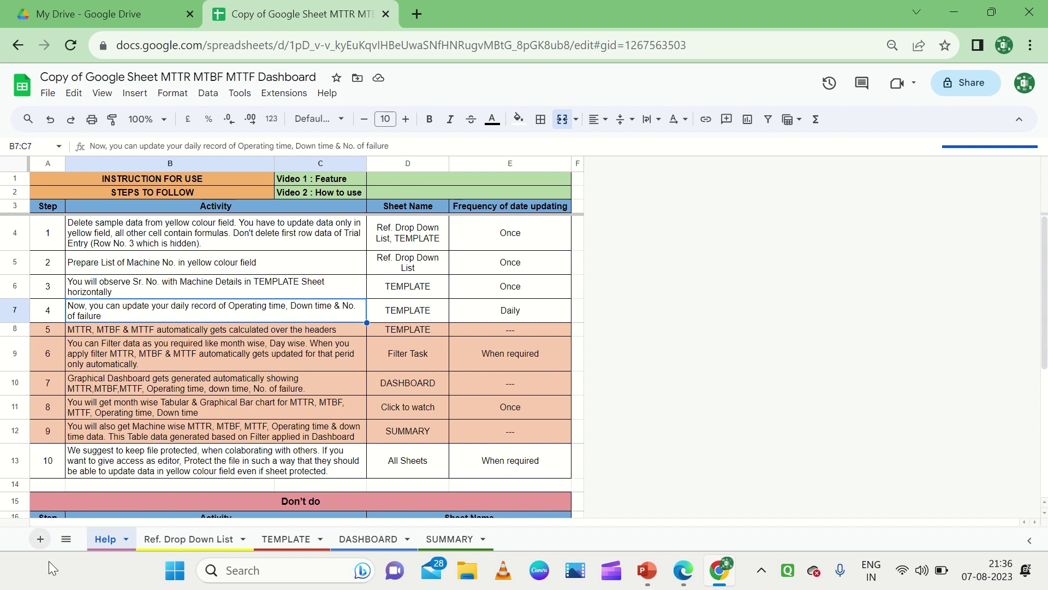
click(229, 388)
drag(246, 240, 423, 474)
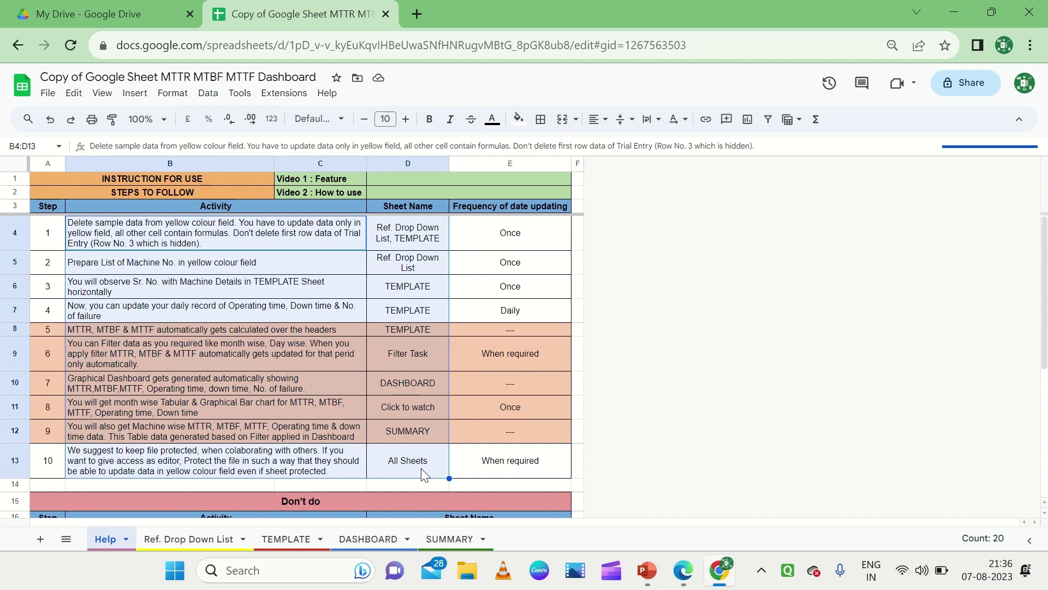
- Open the Ref. Drop Down List sheet and look through its All Machines list
click(210, 537)
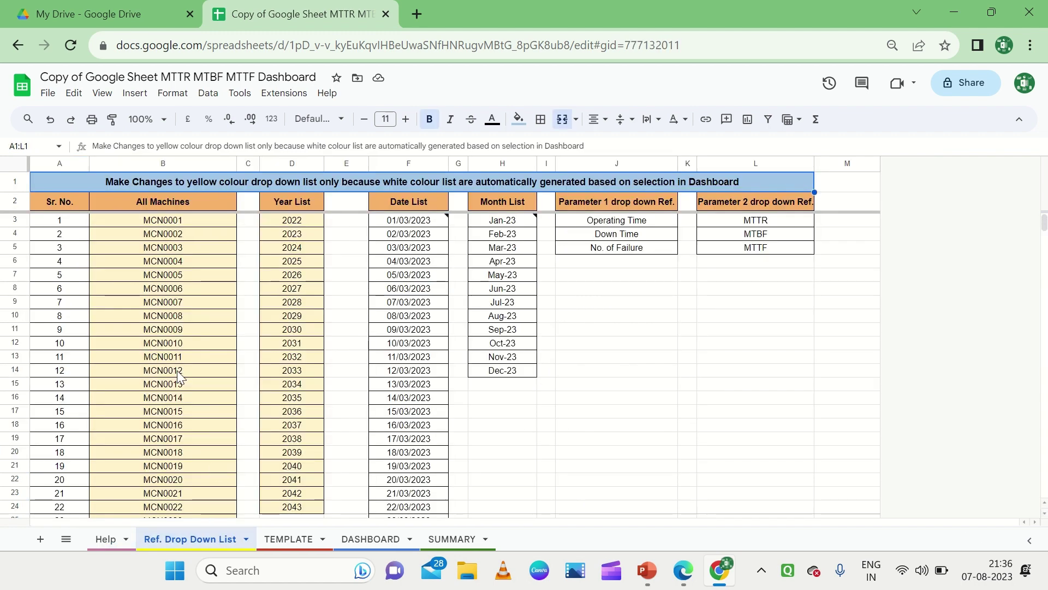
drag(154, 224, 153, 527)
scroll(203, 339, up, 5)
scroll(203, 339, up, 2)
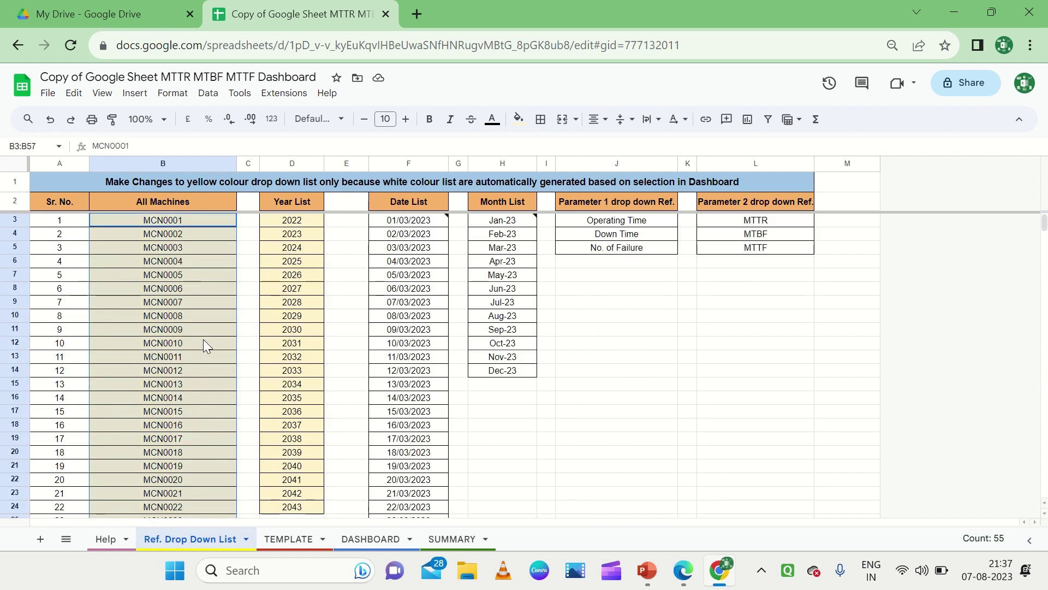
- Delete all sample machine numbers in the All Machines list, cells B3:B106
click(209, 218)
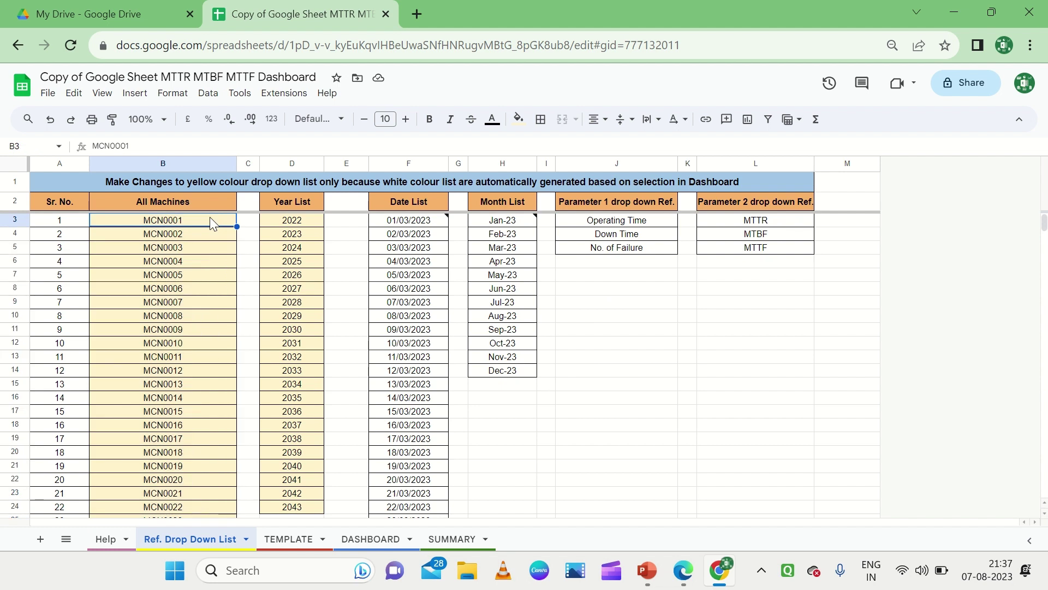
key(shift+Down)
key(shift+Down)
key(shift+Down)
key(shift+Down)
key(shift+Down)
key(shift+Down)
key(shift+Down)
key(shift+Down)
key(shift+Down)
key(shift+Down)
key(shift+Down)
key(shift+Down)
key(shift+Down)
key(shift+Down)
key(shift+Down)
key(ctrl+shift+Down)
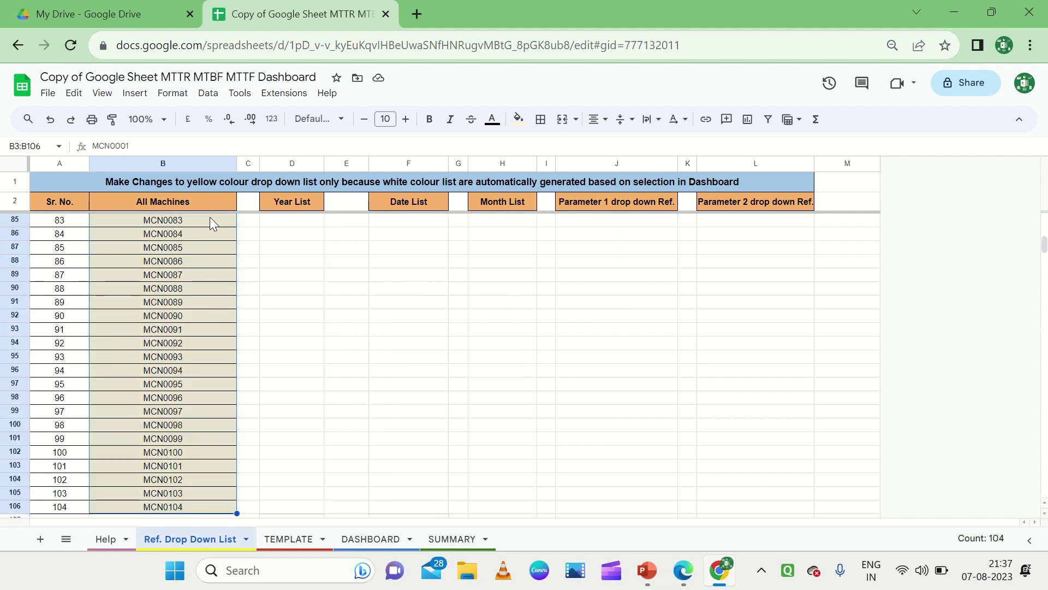
key(Delete)
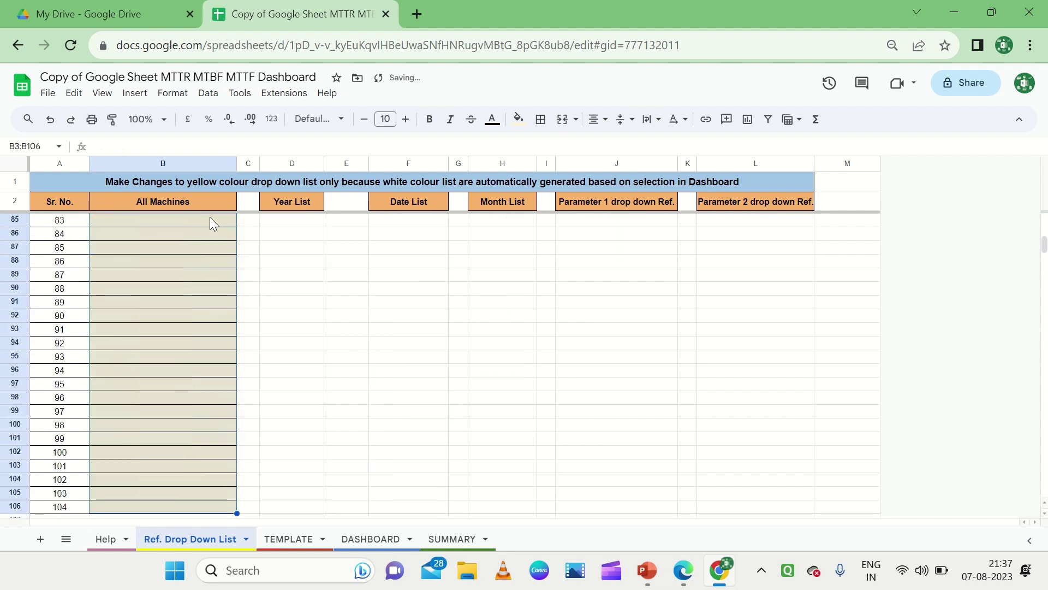
- Restore the deleted machine numbers in the All Machines list
key(ctrl+shift+Up)
key(Up)
key(Up)
key(Down)
key(Down)
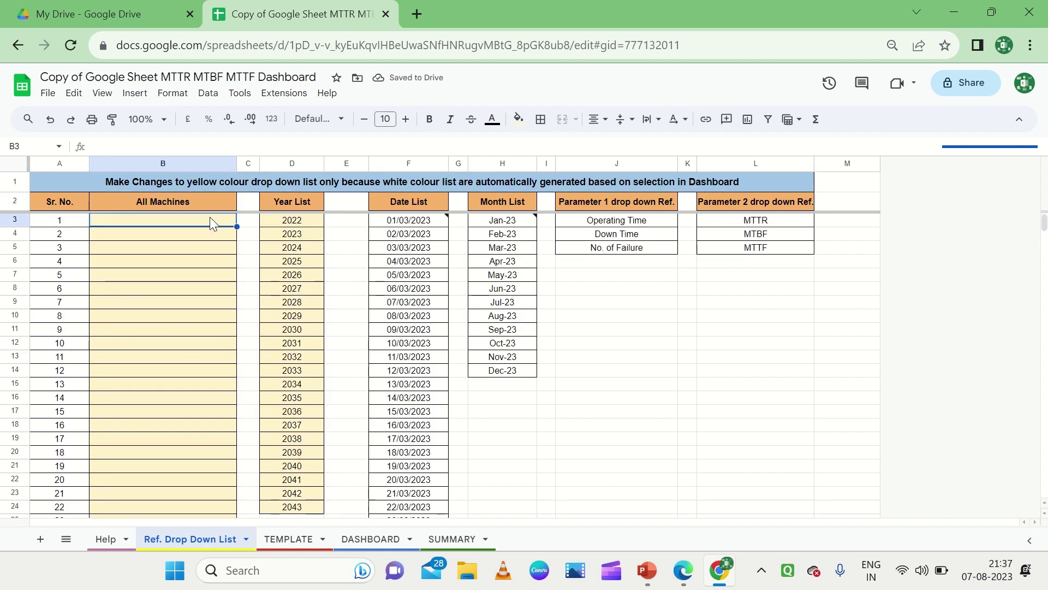
key(ctrl+v)
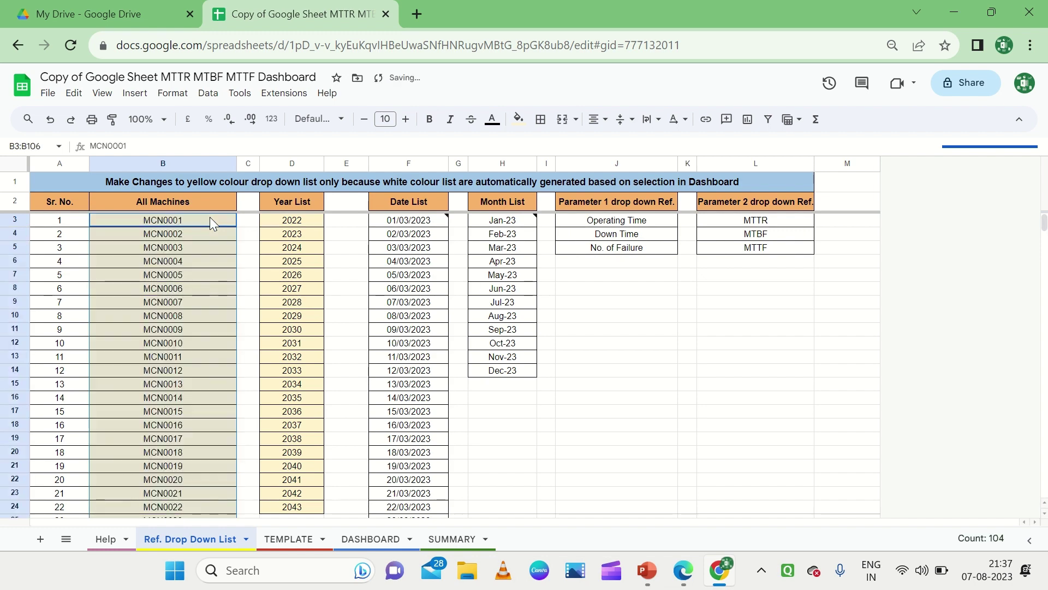
- Examine the year, date, month and parameter lists beside the machine list to see which columns are editable
key(Right)
key(Right)
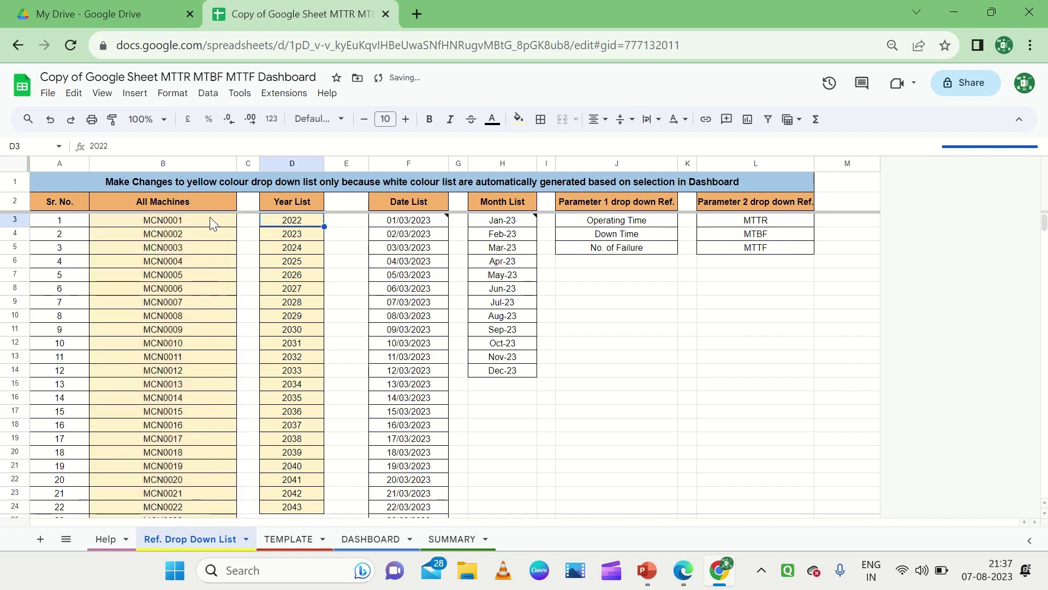
click(264, 329)
scroll(265, 330, down, 2)
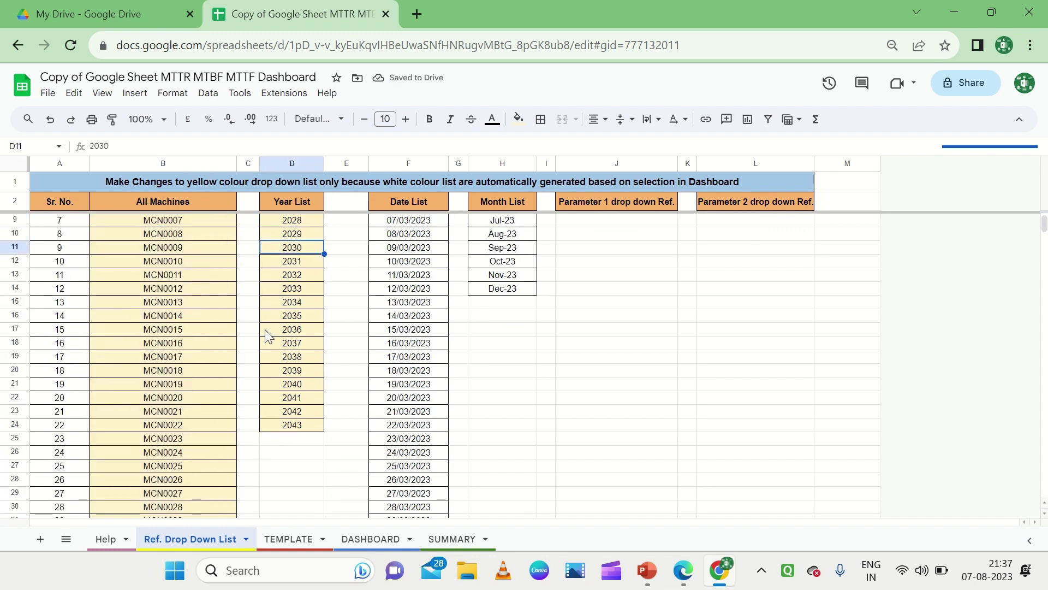
scroll(264, 329, up, 3)
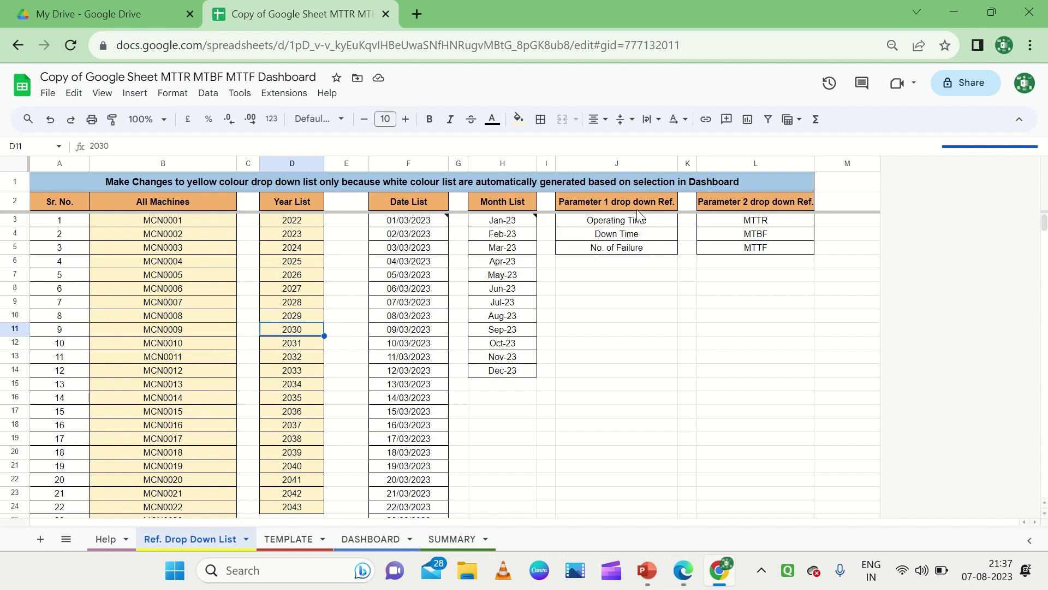
click(610, 283)
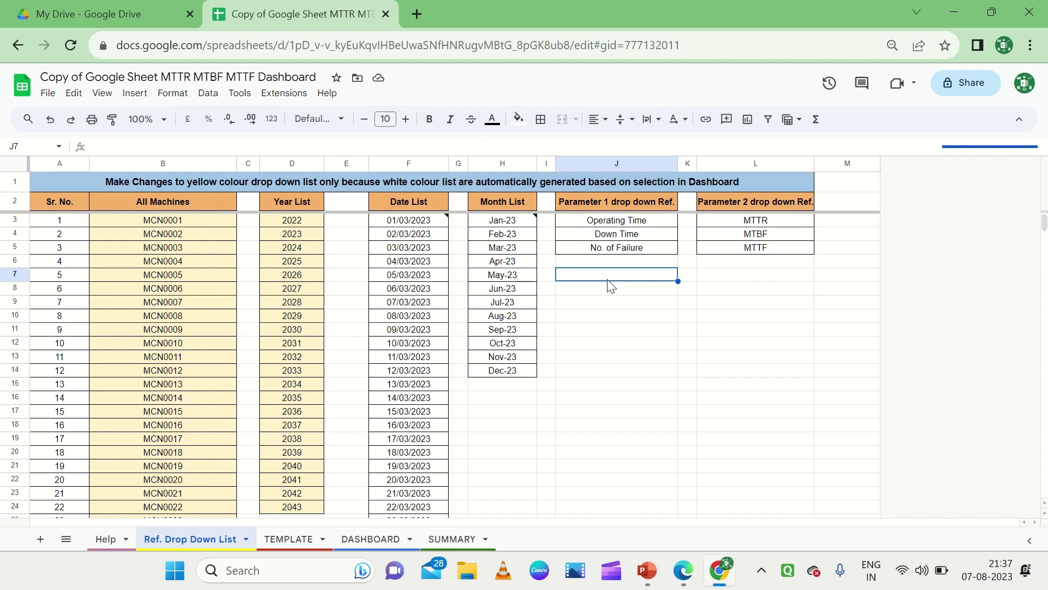
click(153, 222)
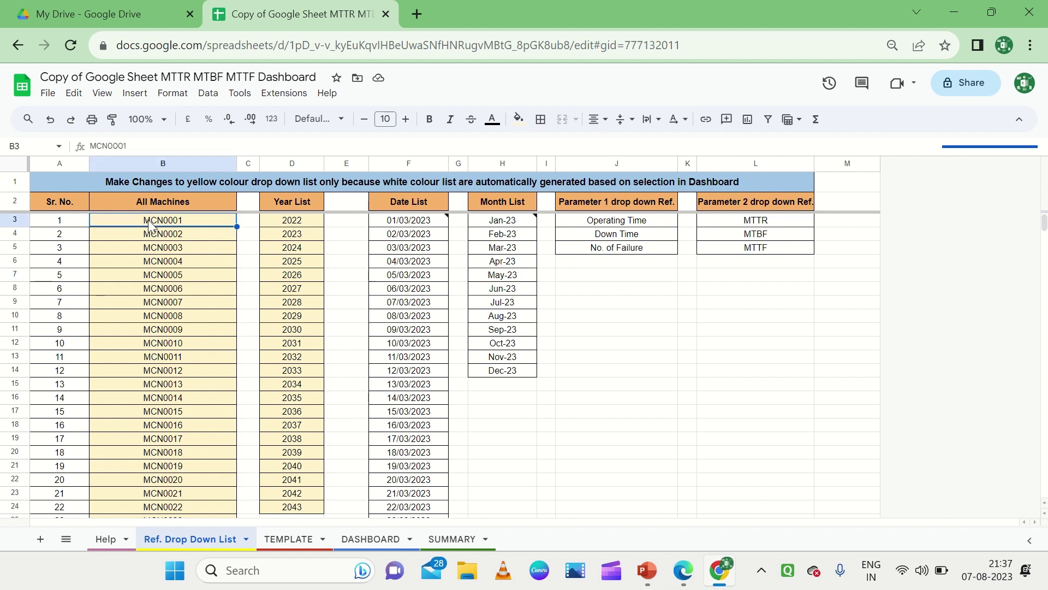
click(268, 219)
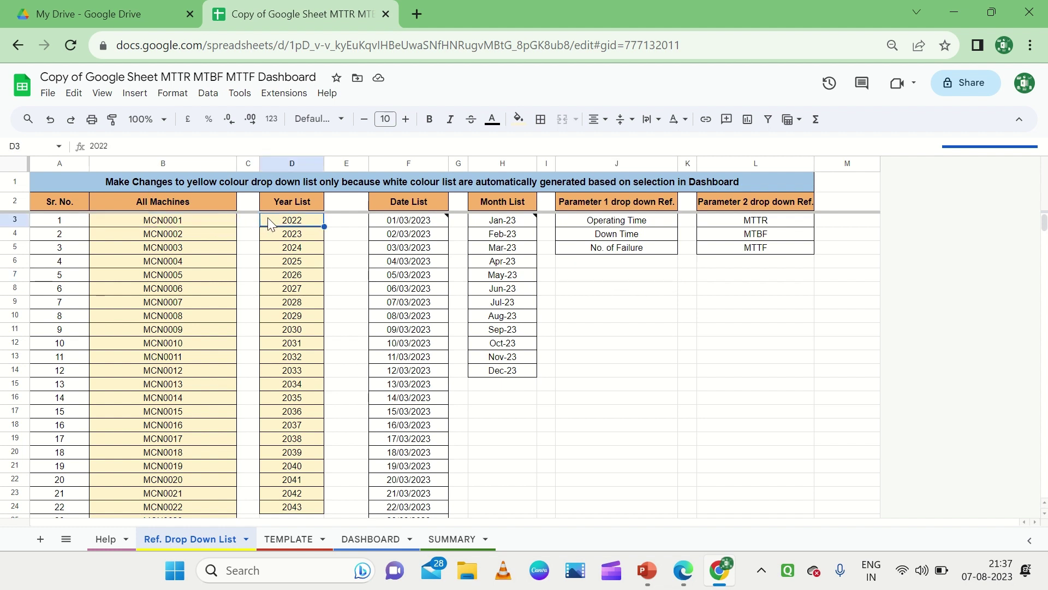
click(101, 183)
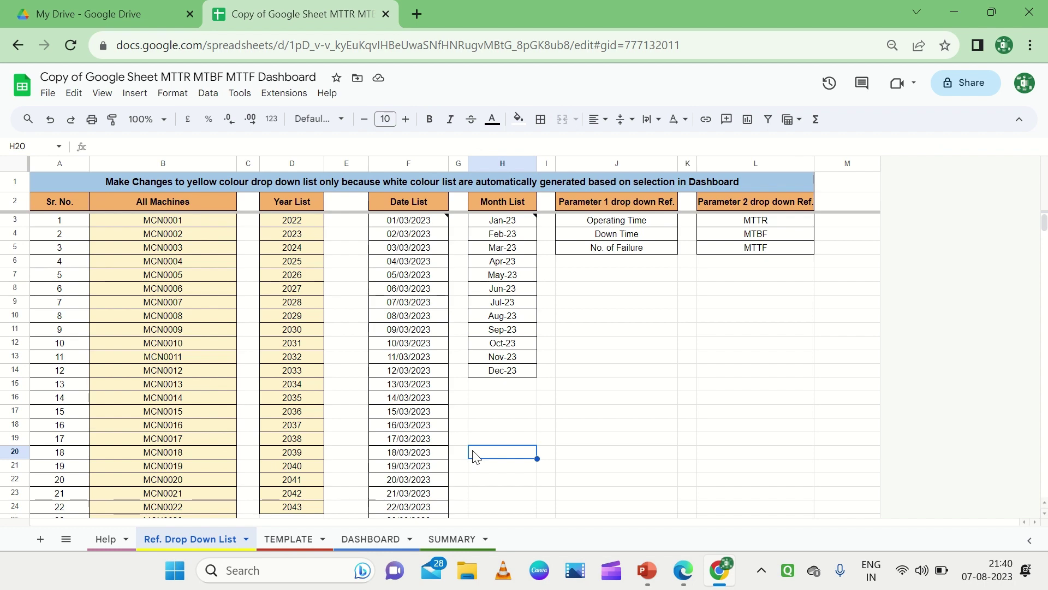
- Open the TEMPLATE sheet and check the serial number and machine details headers across the machine blocks
click(282, 537)
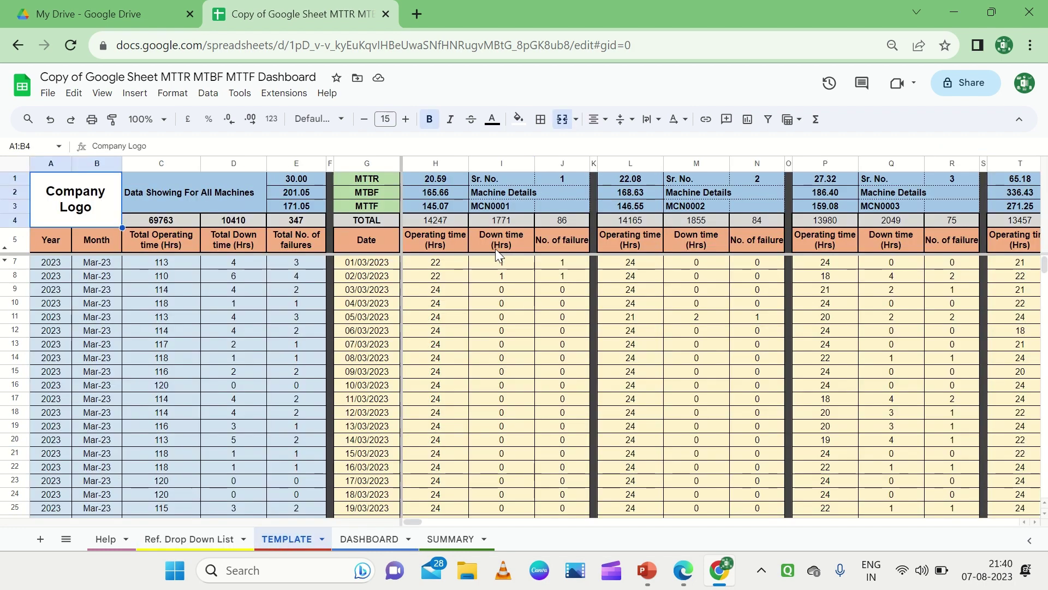
click(447, 217)
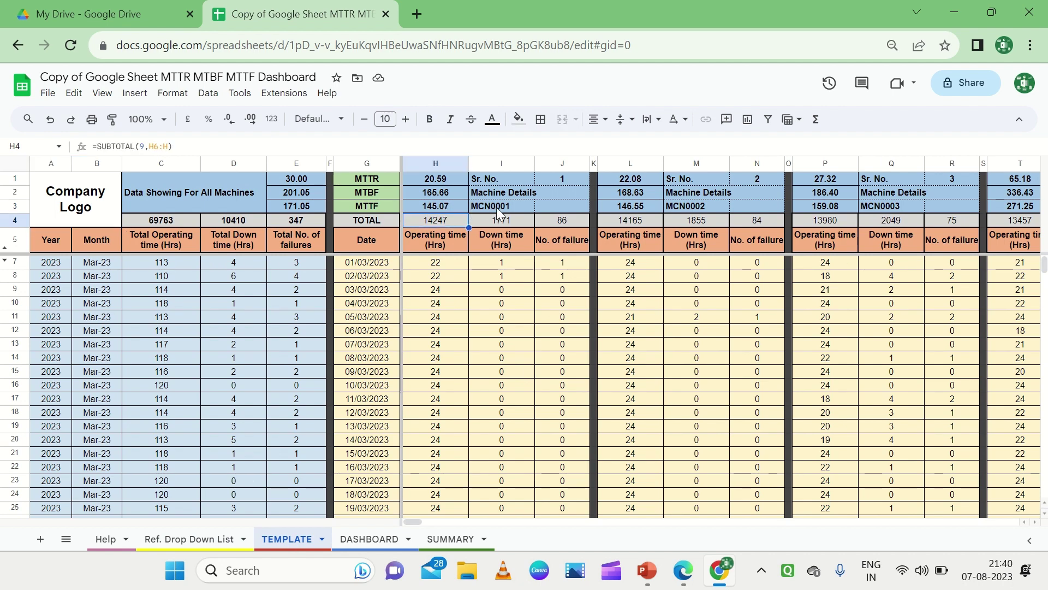
click(496, 207)
click(692, 205)
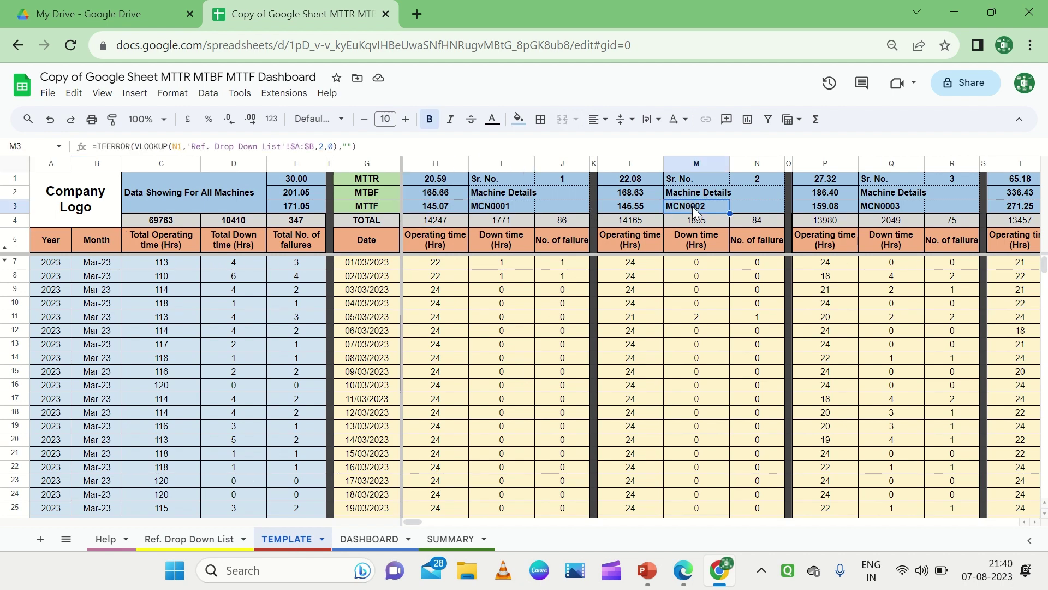
scroll(692, 206, right, 6)
scroll(693, 205, left, 4)
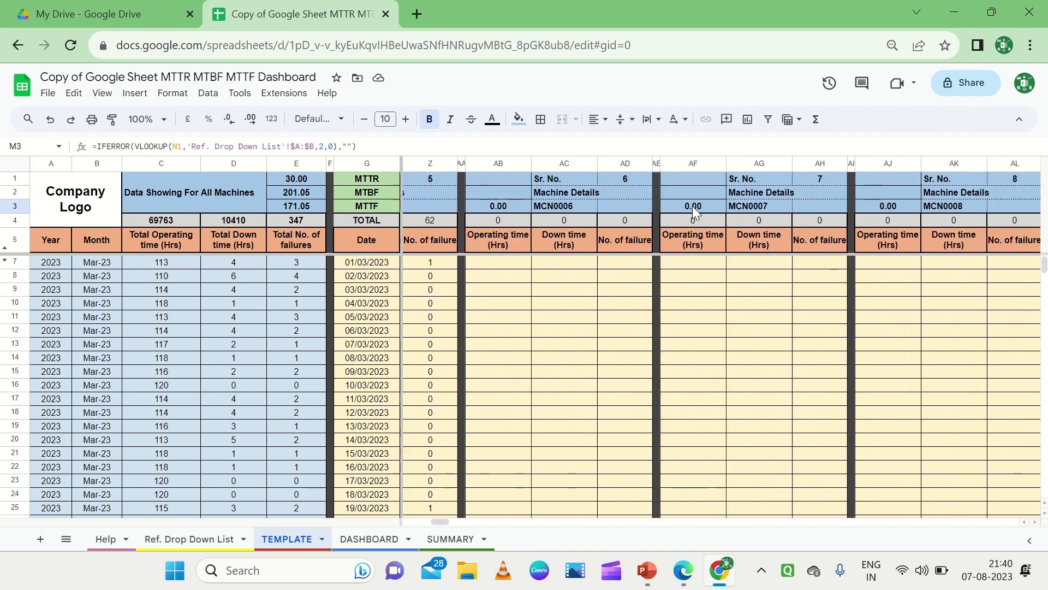
scroll(692, 205, left, 2)
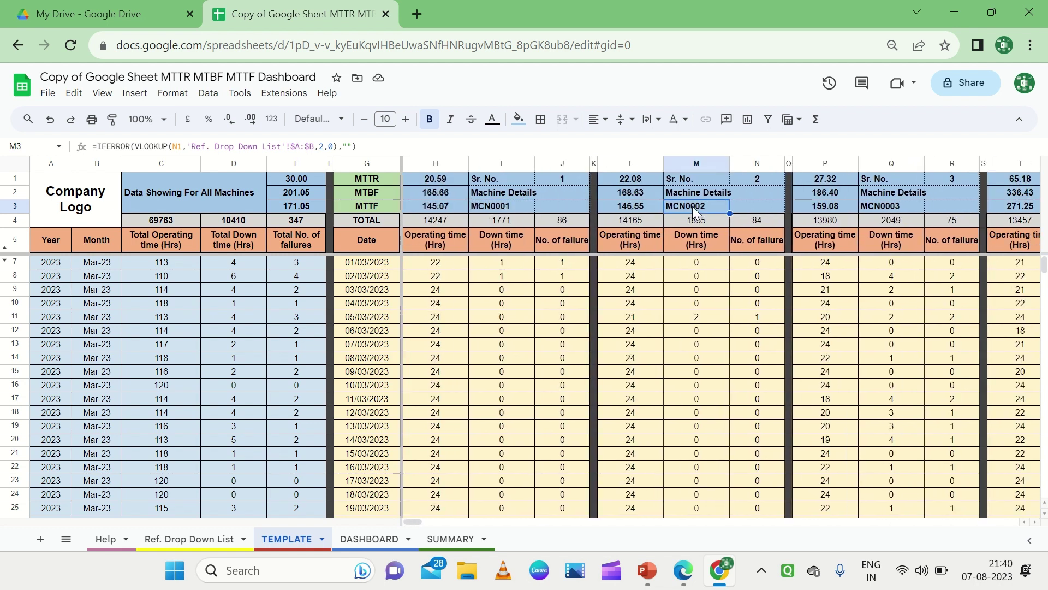
click(519, 208)
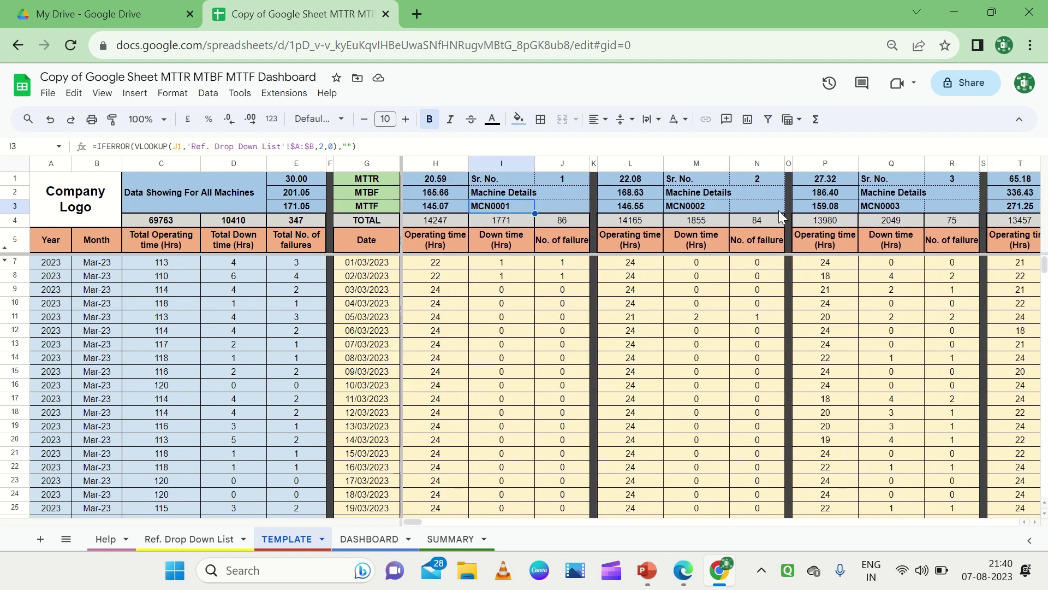
scroll(778, 211, right, 12)
scroll(778, 211, left, 12)
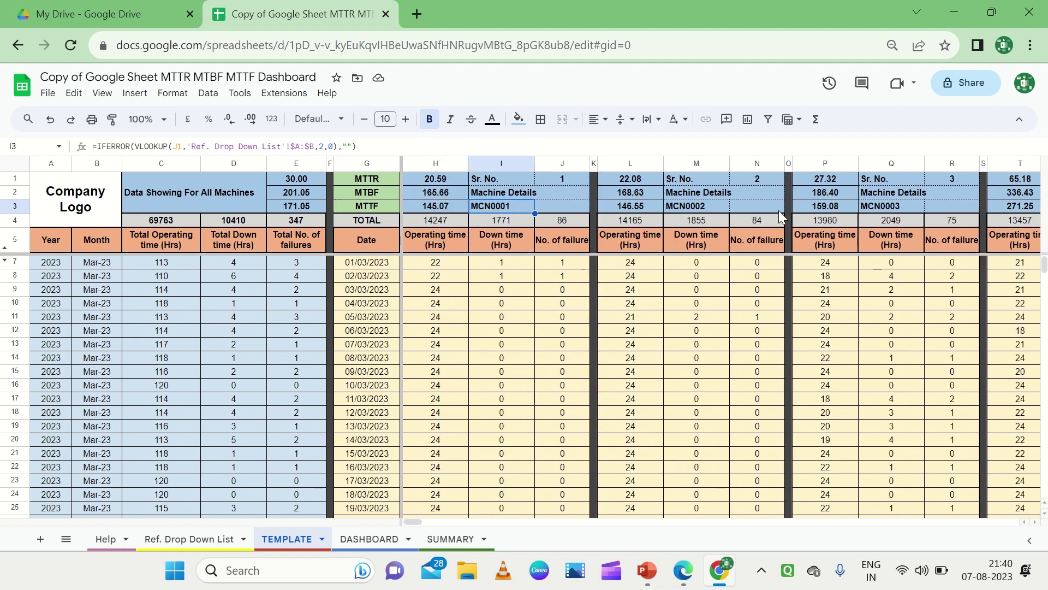
- Delete all sample dates and machine readings on the TEMPLATE sheet, cells G7:AA677
click(386, 265)
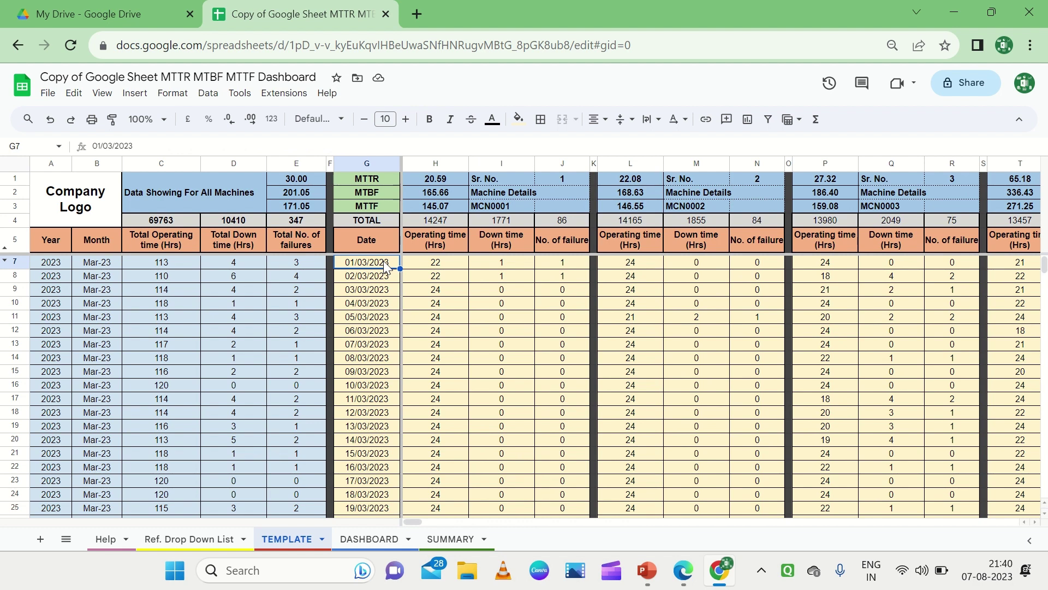
key(shift+Right)
key(shift+Right)
key(shift+Right)
key(shift+Right)
key(shift+Right)
key(shift+Right)
key(shift+Right)
key(shift+Right)
key(shift+Right)
key(shift+Right)
key(shift+Right)
key(shift+Right)
key(shift+Right)
key(shift+Right)
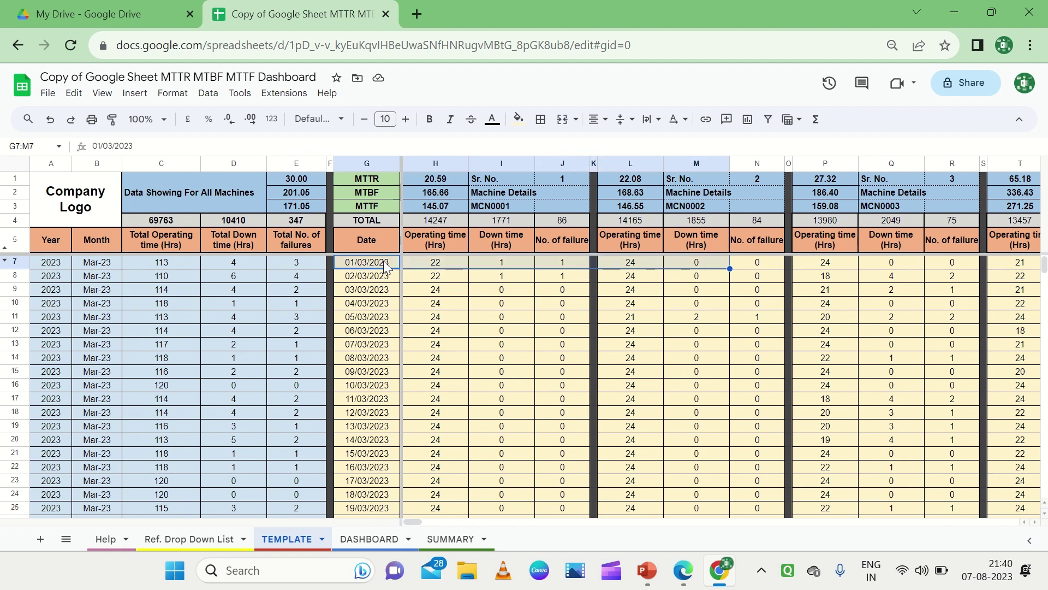
key(shift+Right)
key(shift+Right)
key(shift+Right)
key(shift+Right)
key(shift+Right)
key(shift+Right)
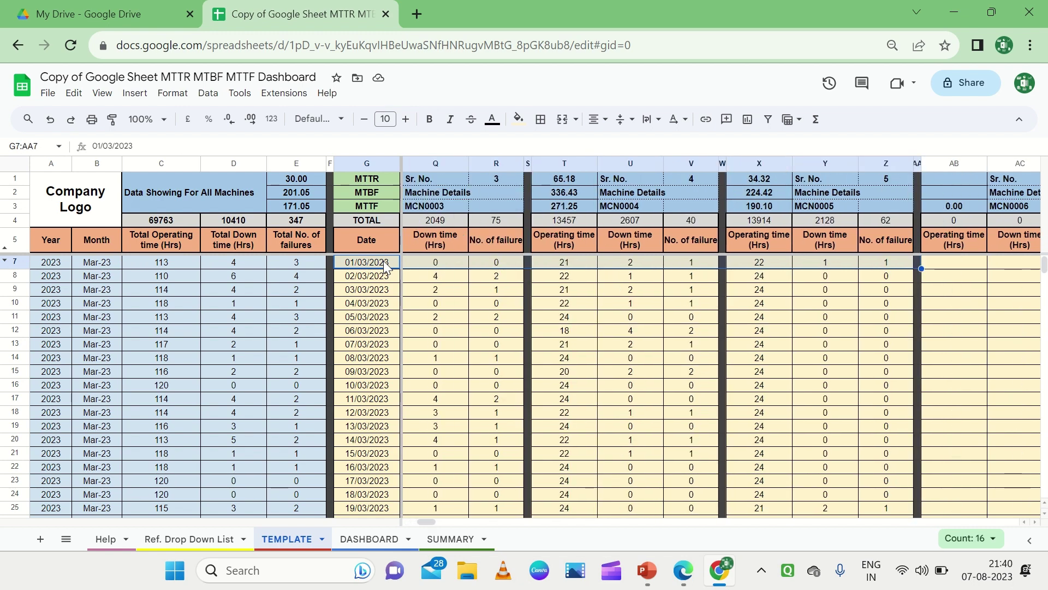
key(ctrl+shift+Down)
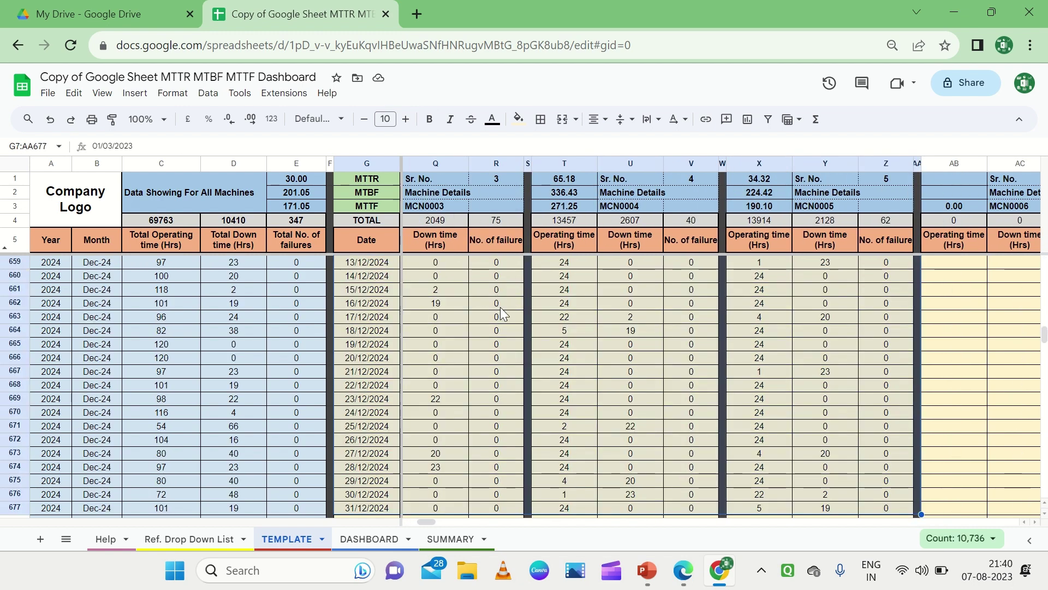
key(Delete)
key(Down)
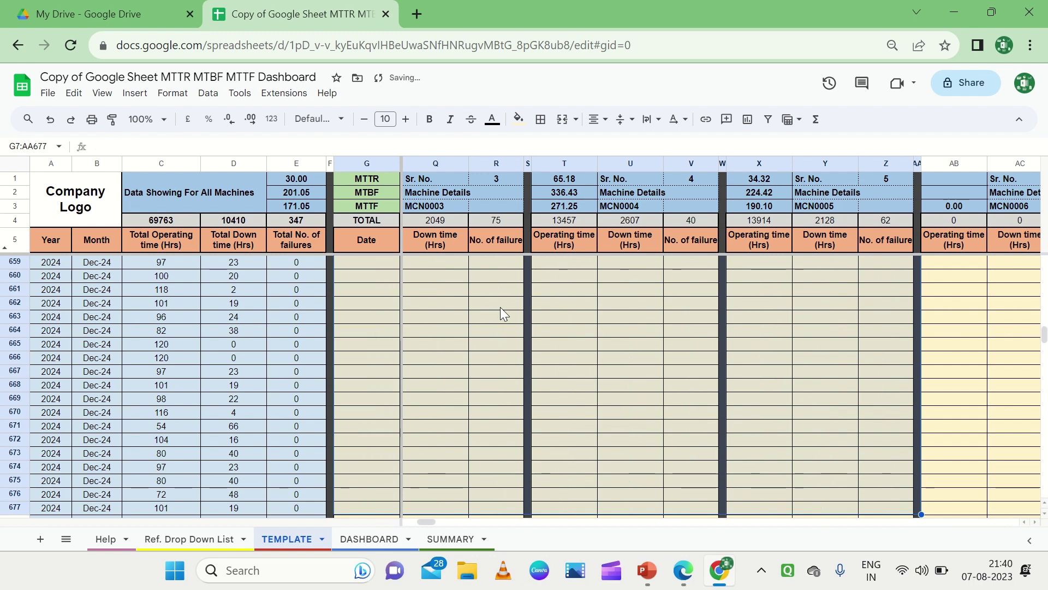
key(Up)
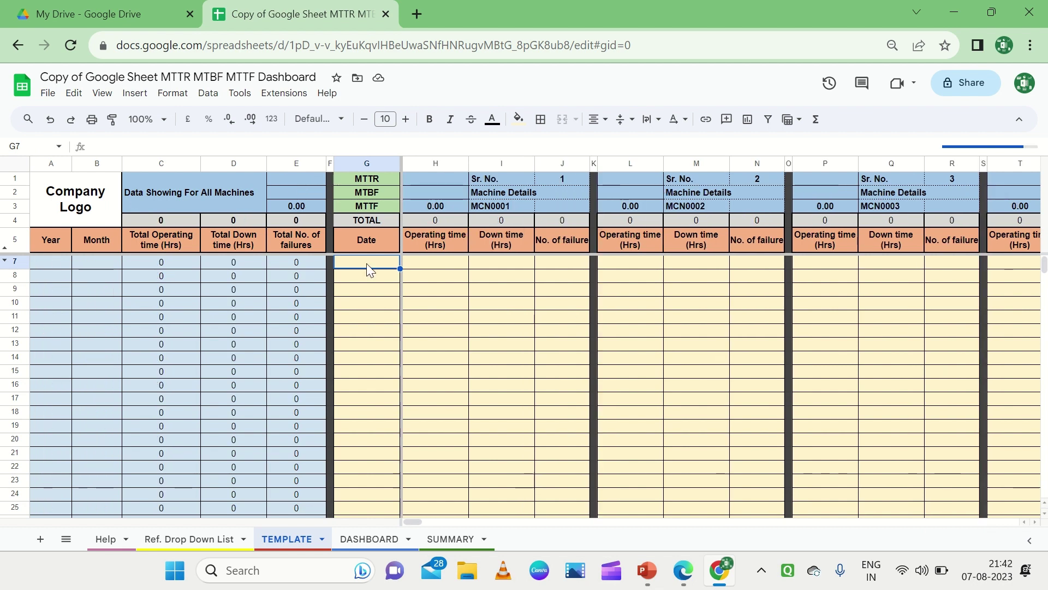
- Enter the date 01/08/2023 in the first data row of the Date column, cell G7
click(454, 284)
scroll(454, 283, right, 1)
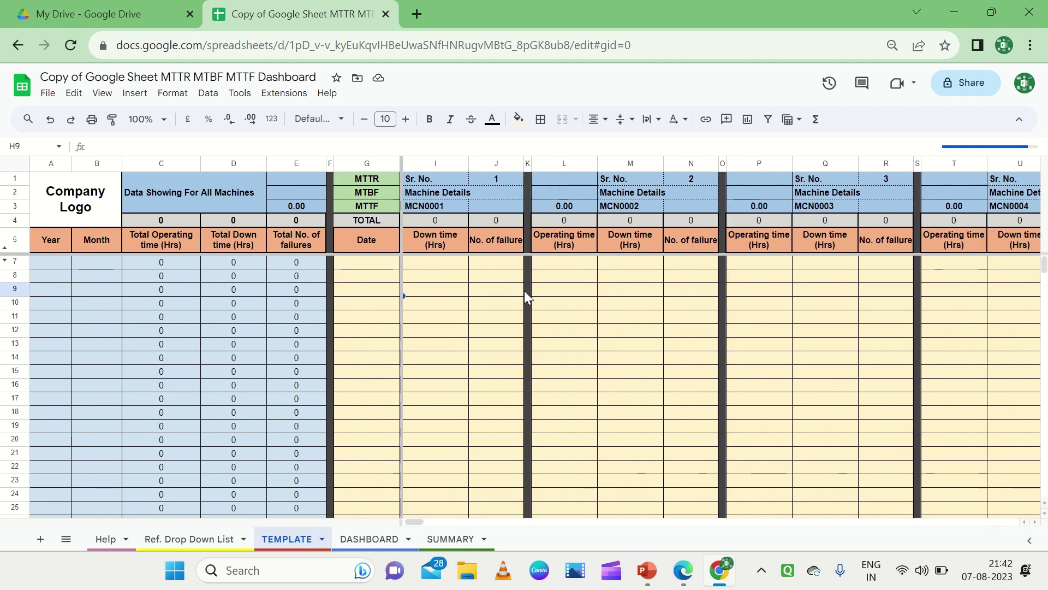
scroll(524, 290, left, 1)
click(529, 207)
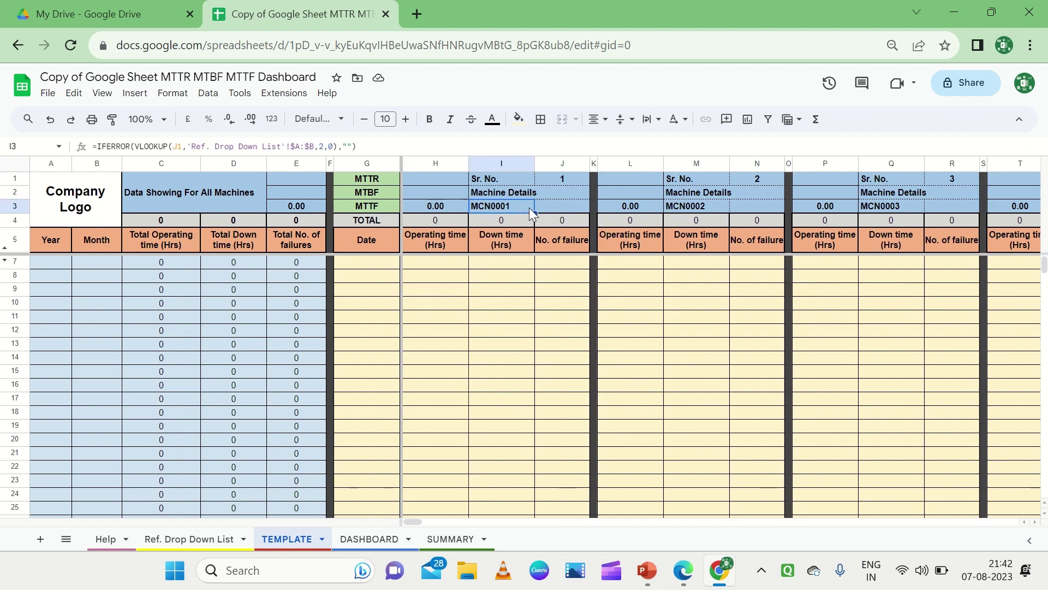
click(382, 268)
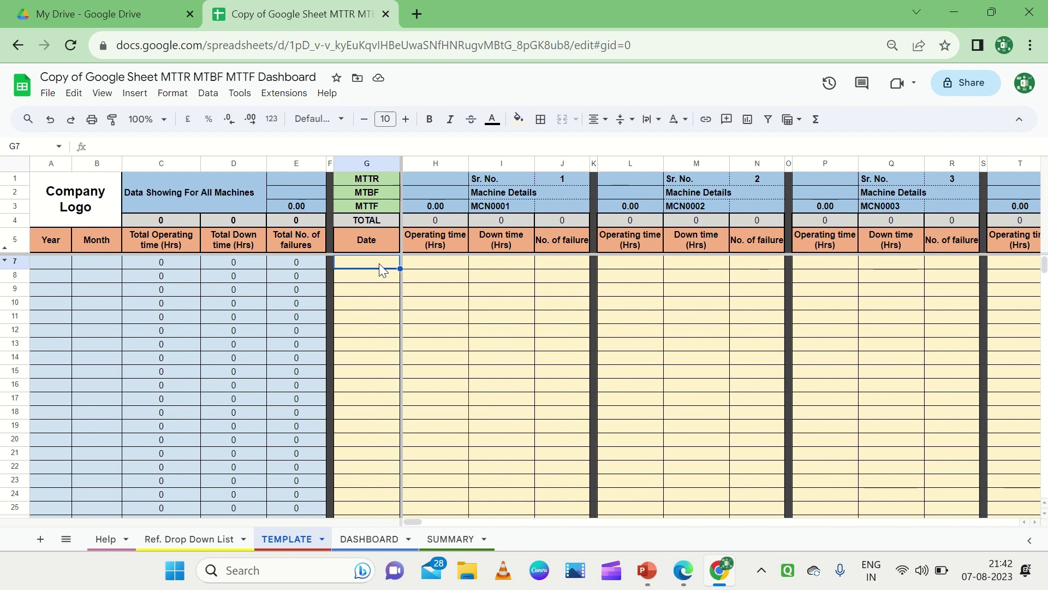
text(01/08)
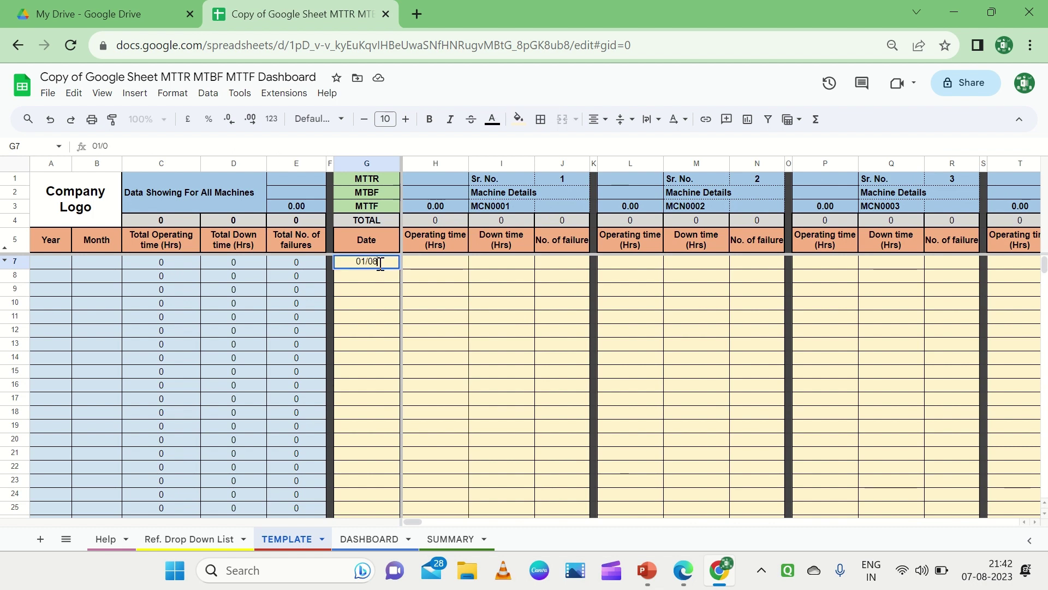
text(/2023)
key(Tab)
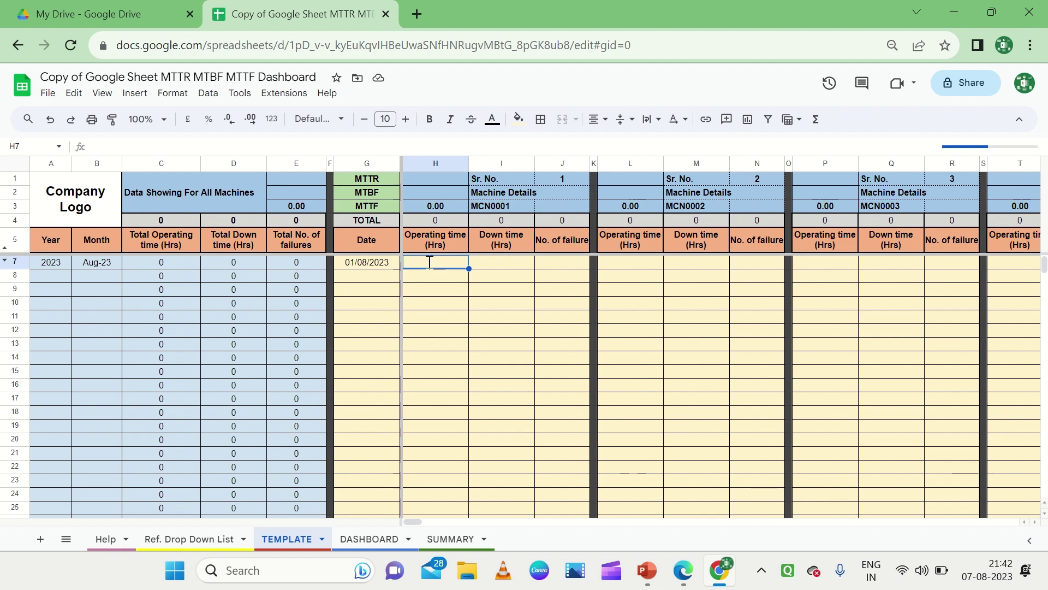
- Record 22 operating hours, 2 down time hours and 1 failure for machine MCN0001 on 01/08/2023
text(22)
key(Tab)
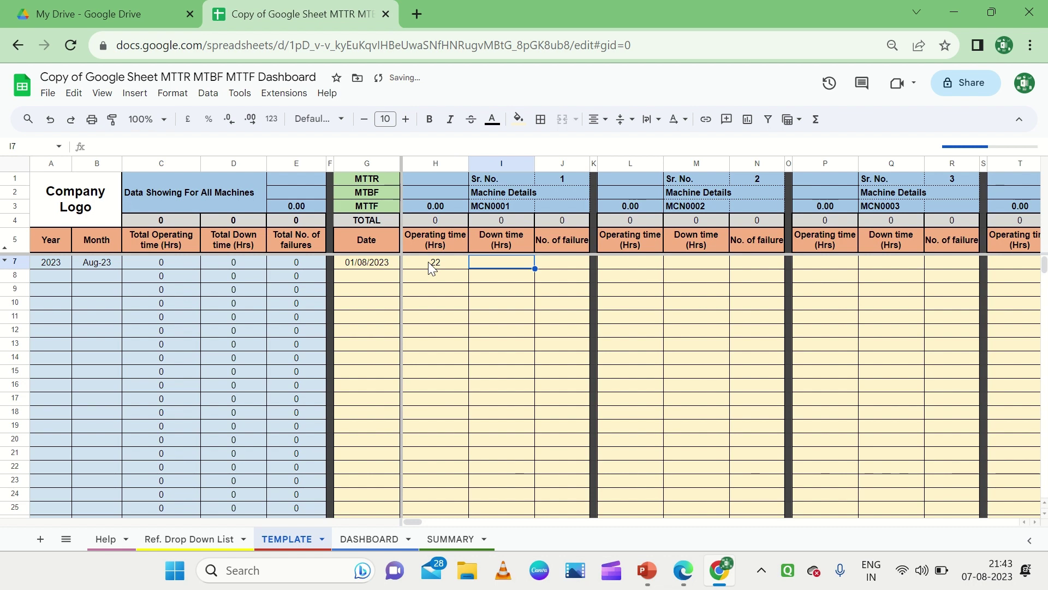
text(2)
key(Tab)
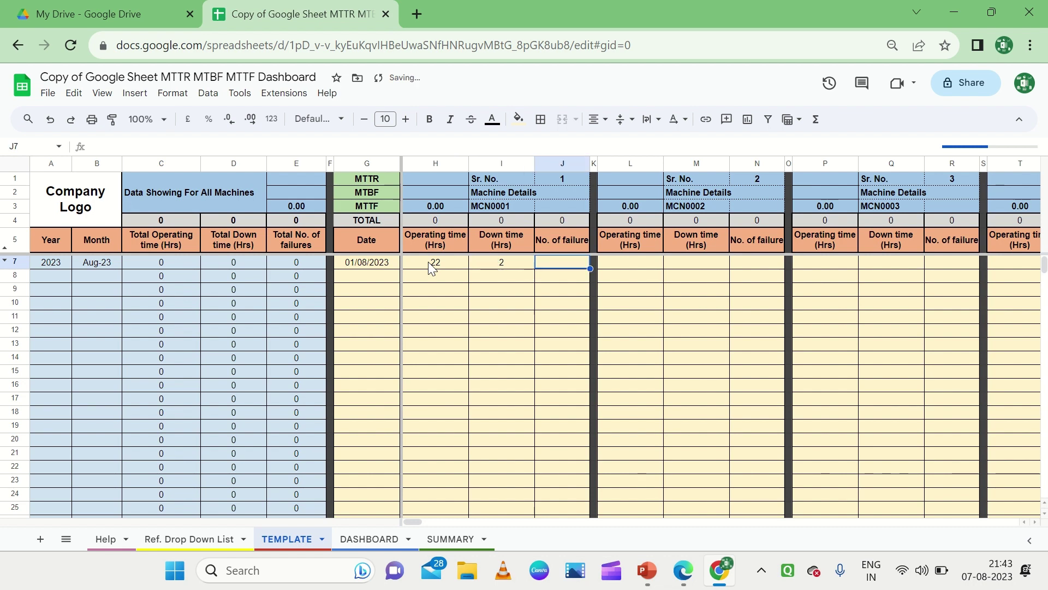
text(1)
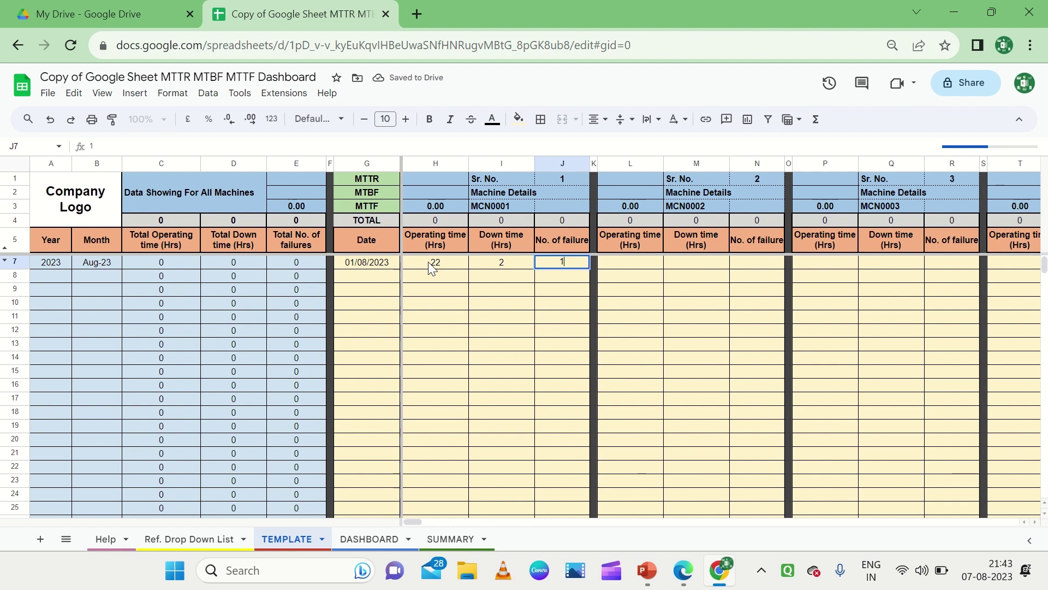
- Check the operating time, down time and failure entries in the first data row for machines MCN0001 and MCN0002
click(446, 284)
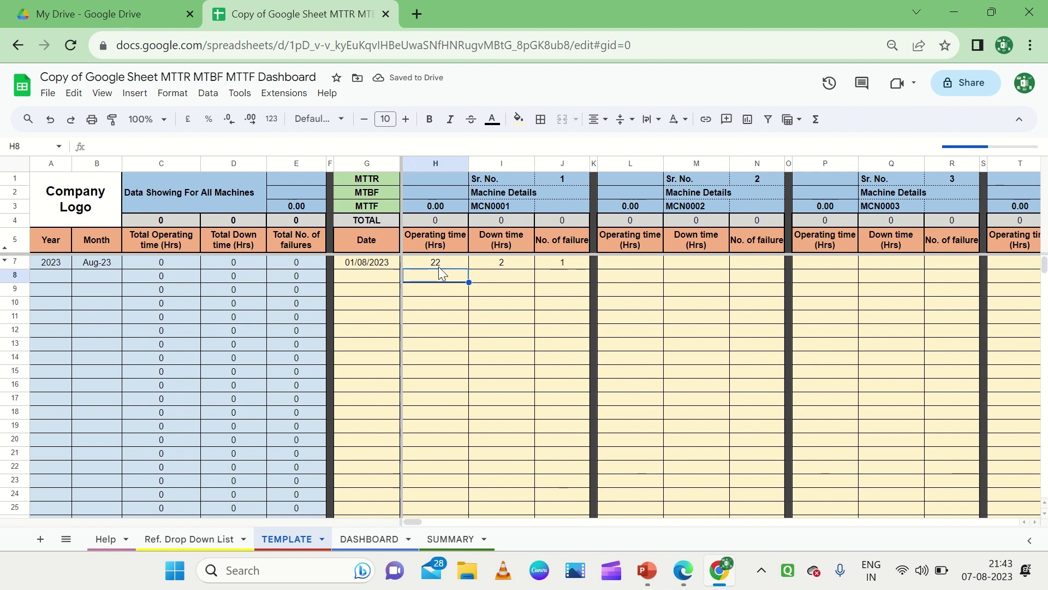
click(439, 263)
click(503, 272)
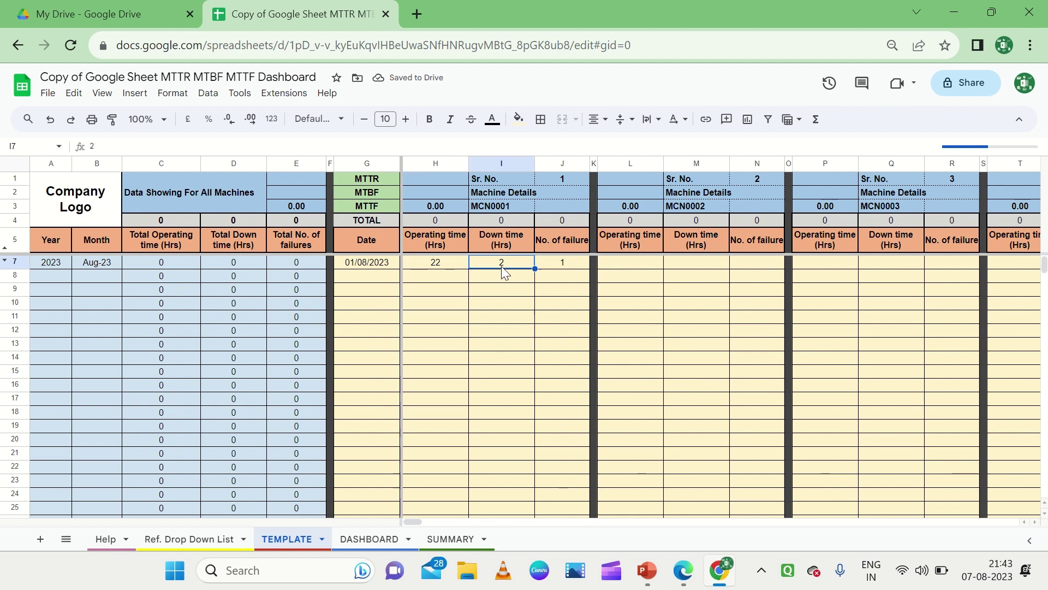
click(555, 271)
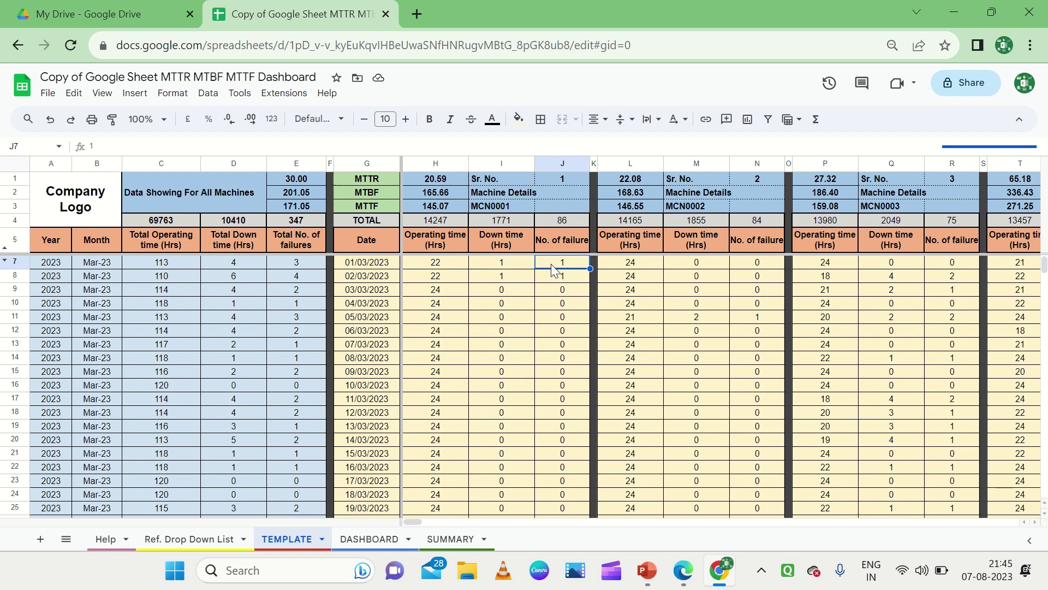
click(608, 261)
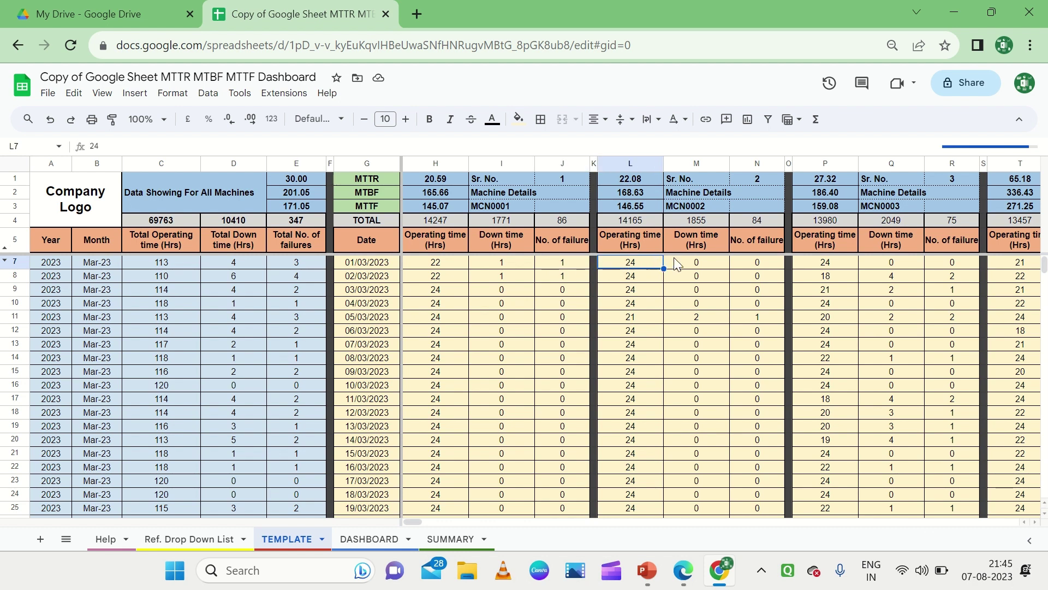
click(759, 261)
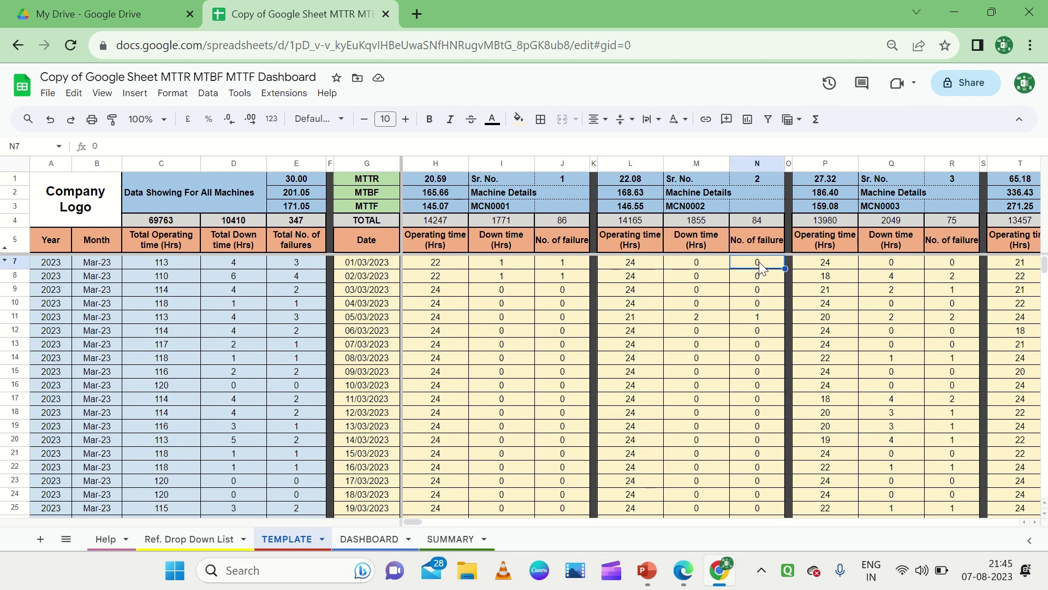
- Open the DASHBOARD sheet and show it in full screen
click(371, 539)
key(F11)
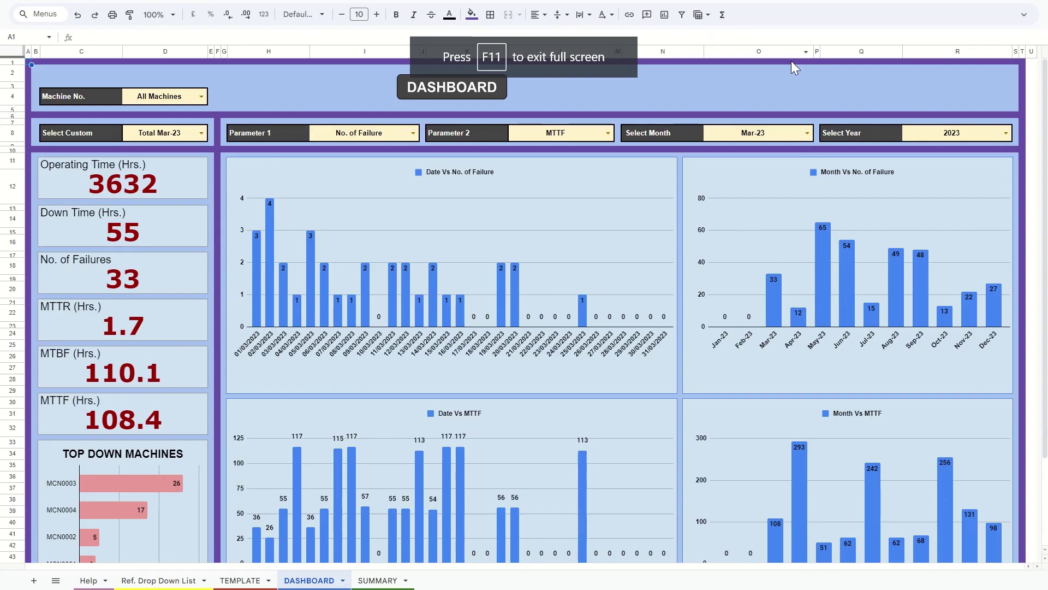
click(788, 80)
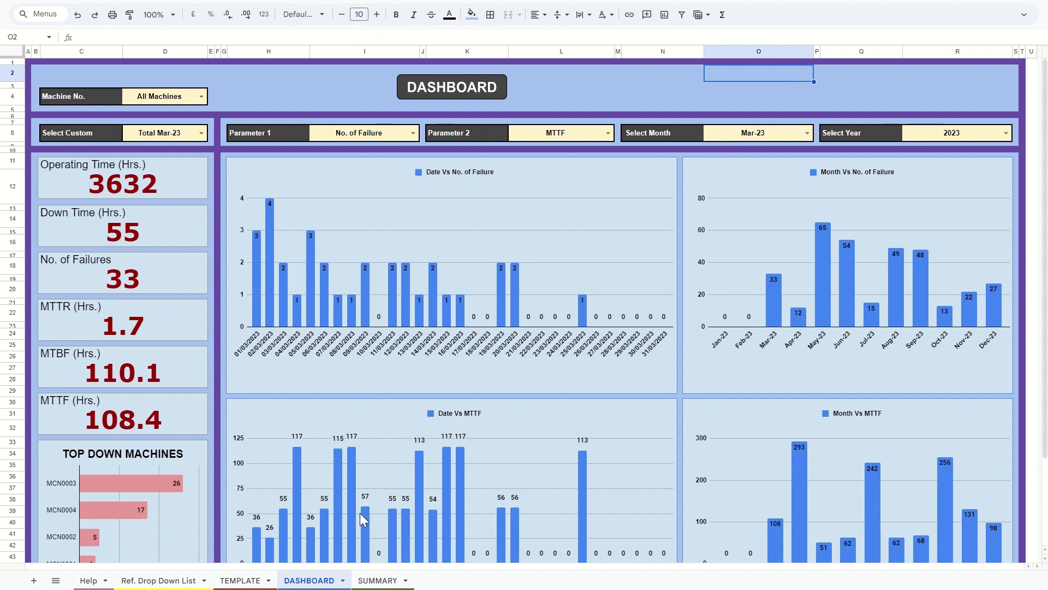
- Revisit the TEMPLATE sheet briefly and examine the dashboard's key figures, Top Down Machines ranking and charts
click(253, 582)
click(300, 582)
scroll(166, 409, down, 2)
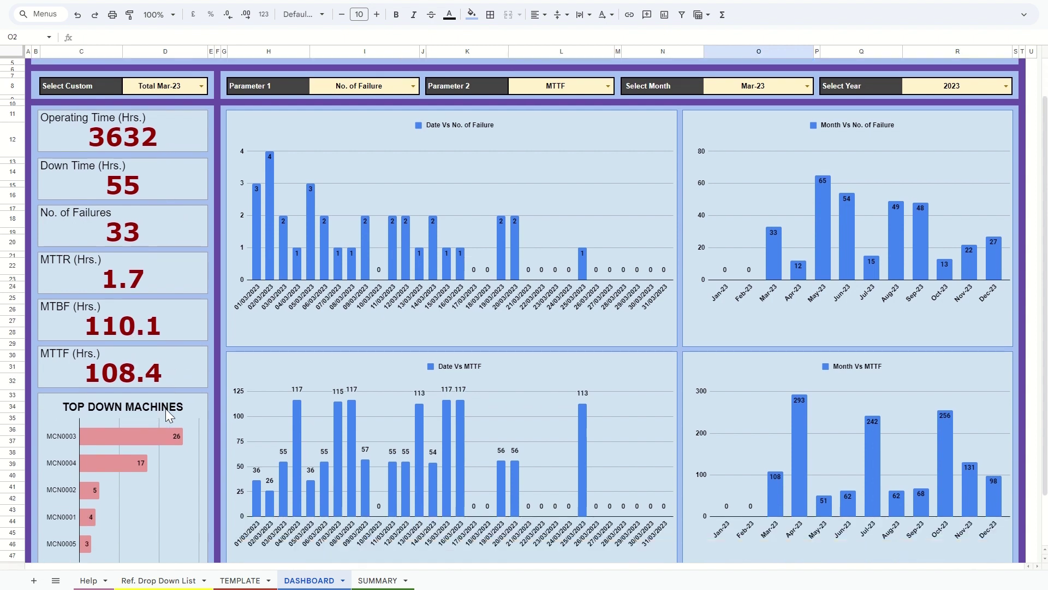
scroll(165, 408, up, 1)
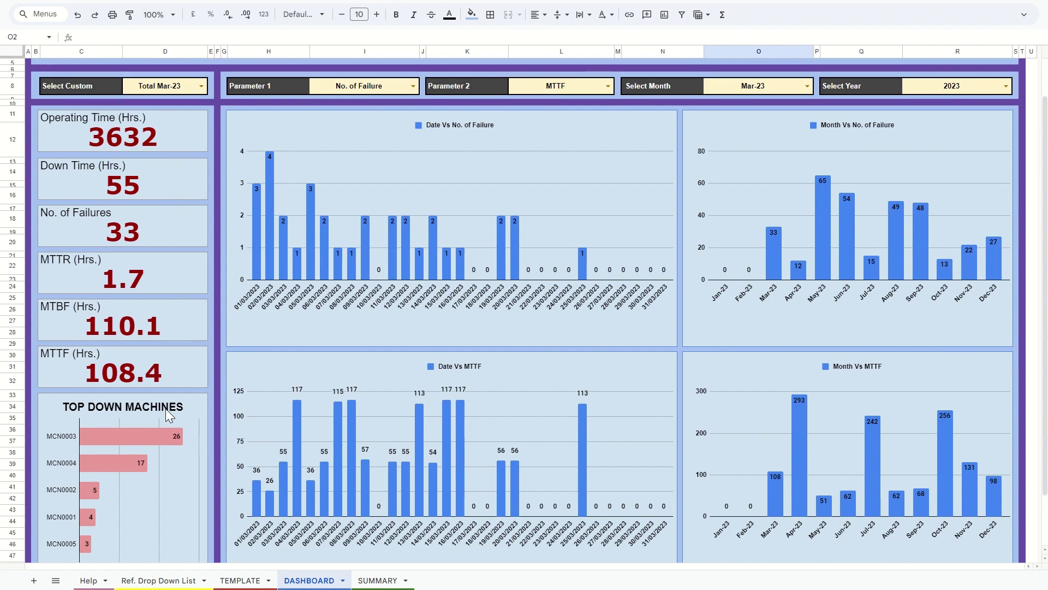
scroll(165, 409, down, 1)
scroll(166, 409, up, 2)
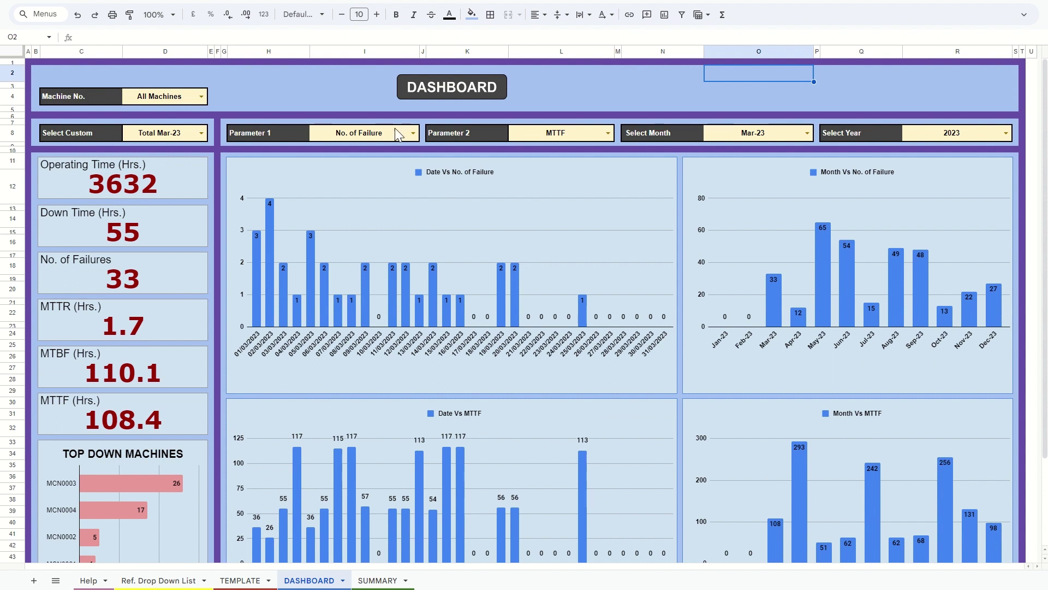
- Review the total and date choices of the Select Custom filter and locate the Machine No. filter
click(188, 136)
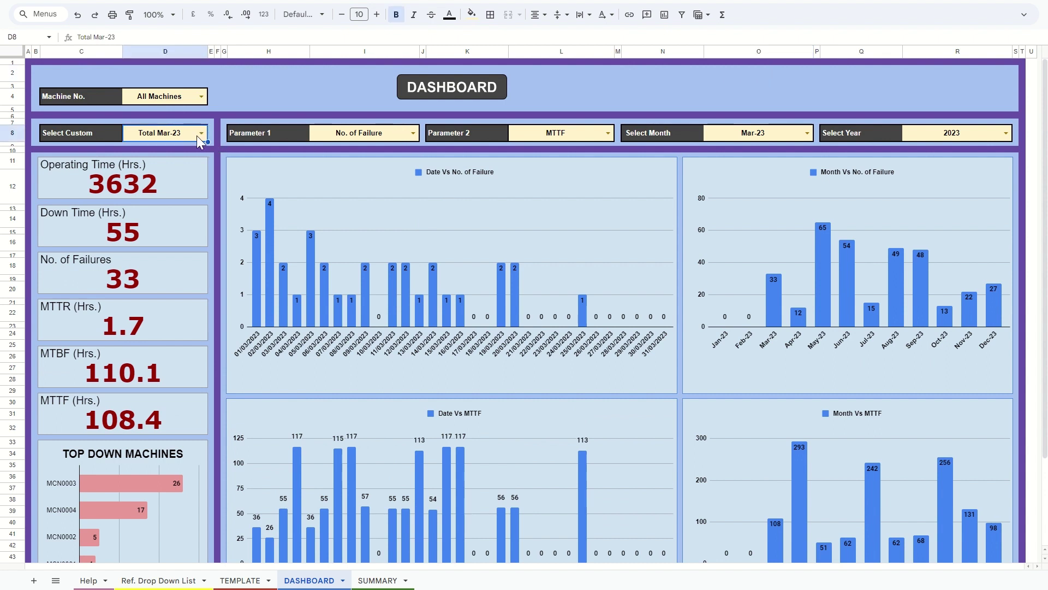
click(200, 135)
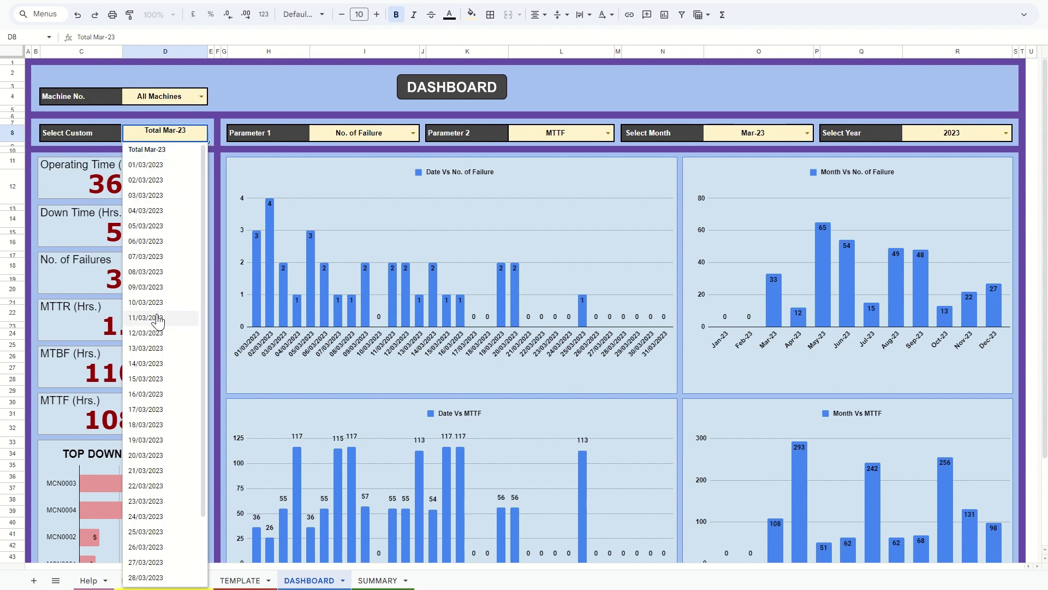
scroll(180, 256, up, 3)
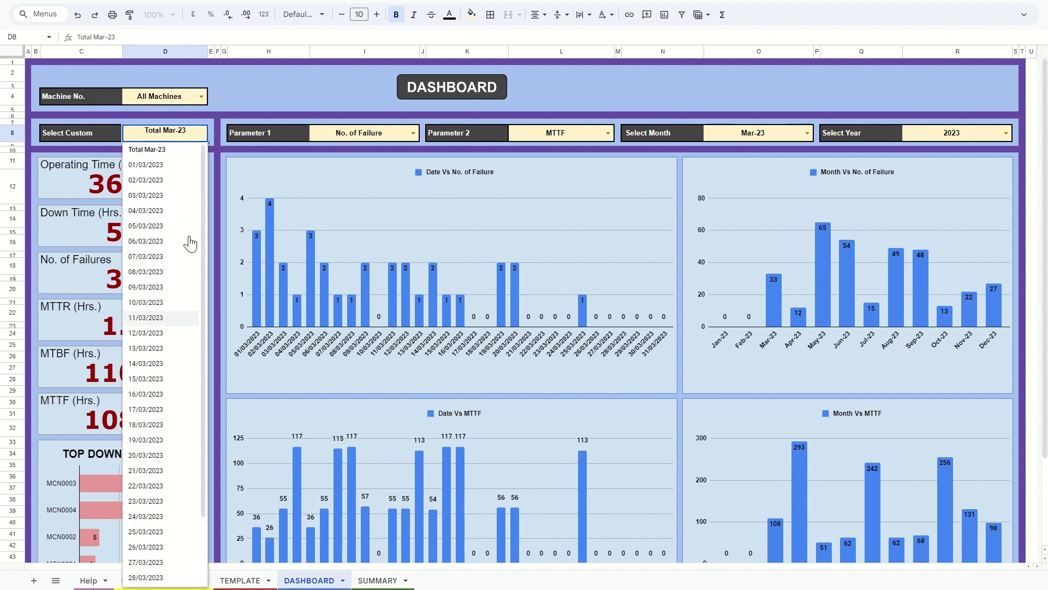
click(262, 97)
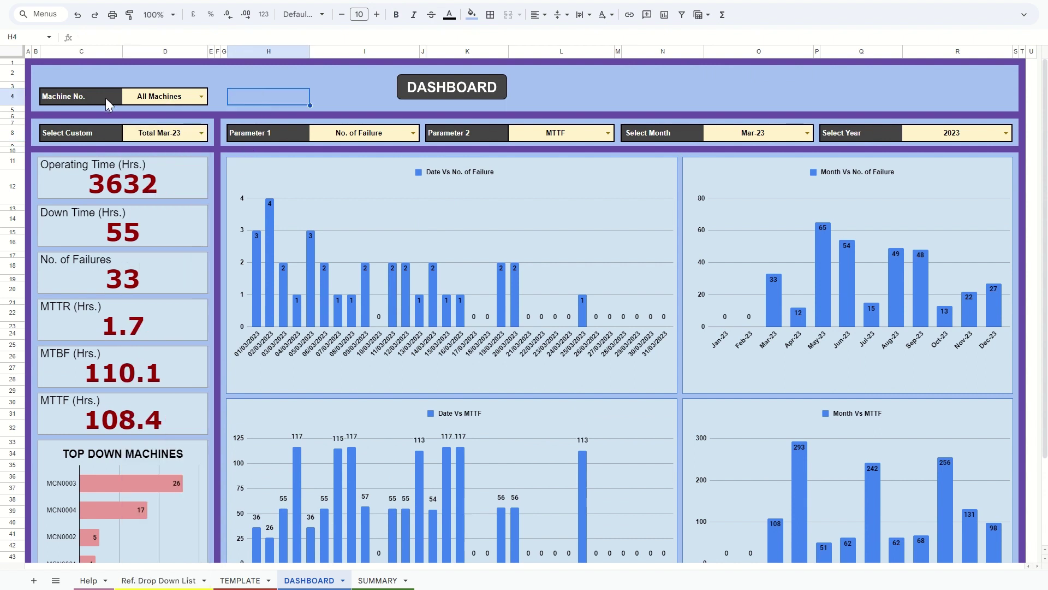
click(106, 97)
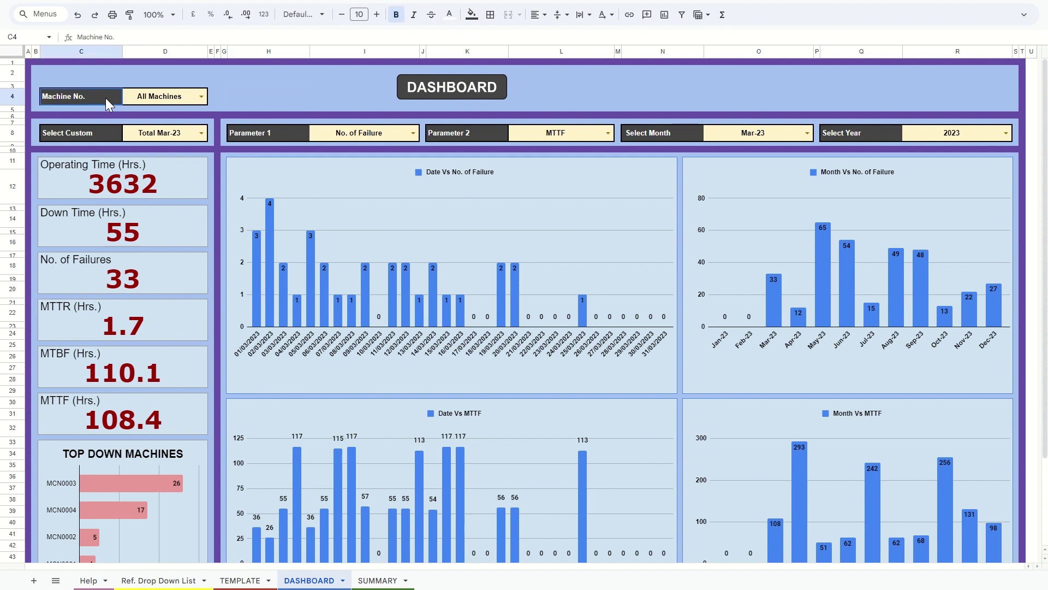
- View the available options for the Parameter 1 and Parameter 2 filters on the dashboard
click(376, 133)
click(409, 133)
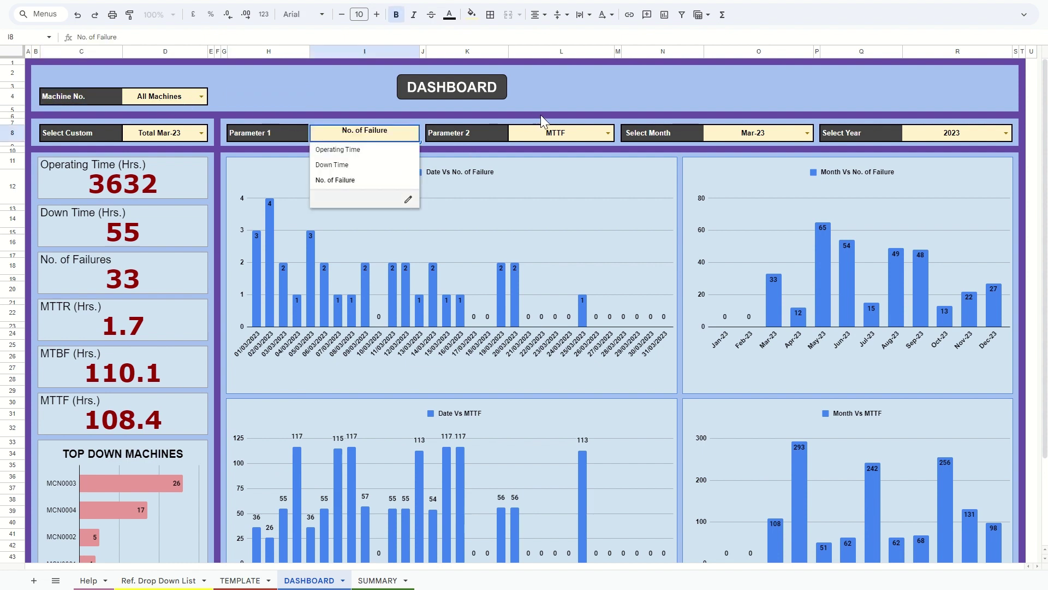
click(579, 132)
click(608, 133)
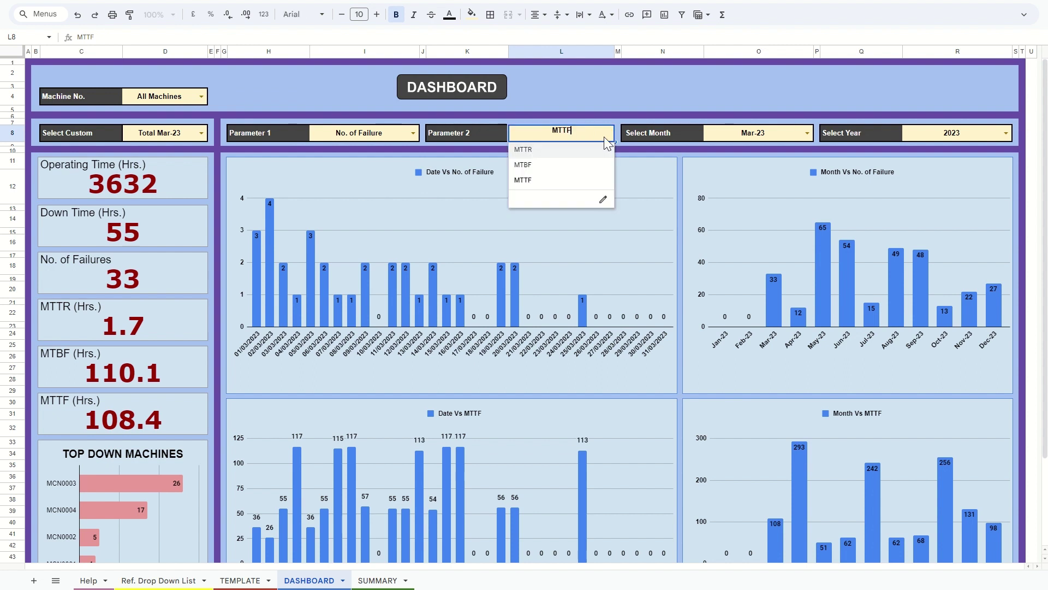
- View the Select Month options and locate the Select Year filter, checking the charts below them
click(742, 132)
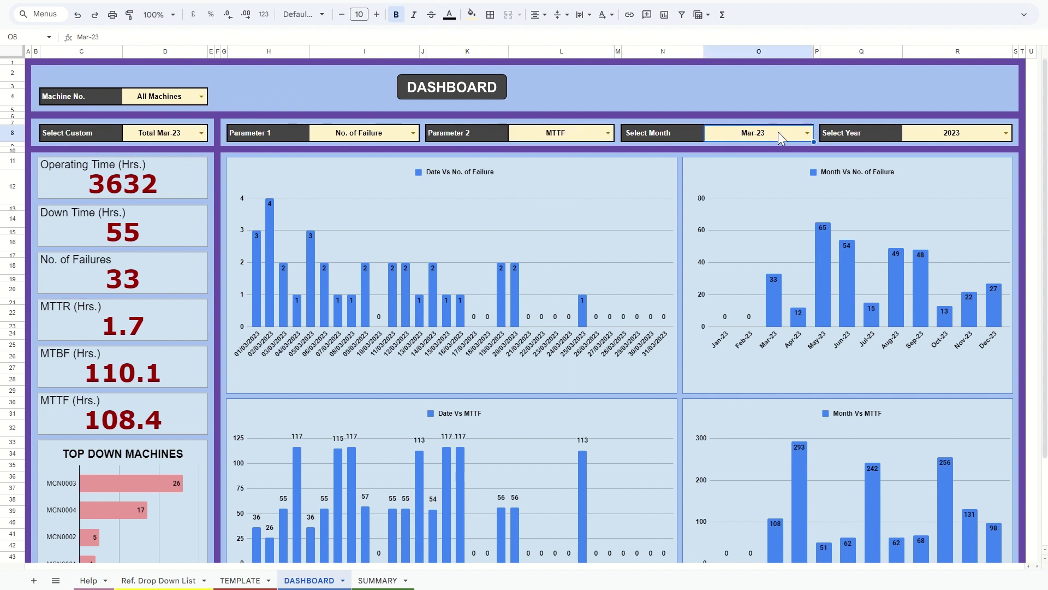
click(807, 133)
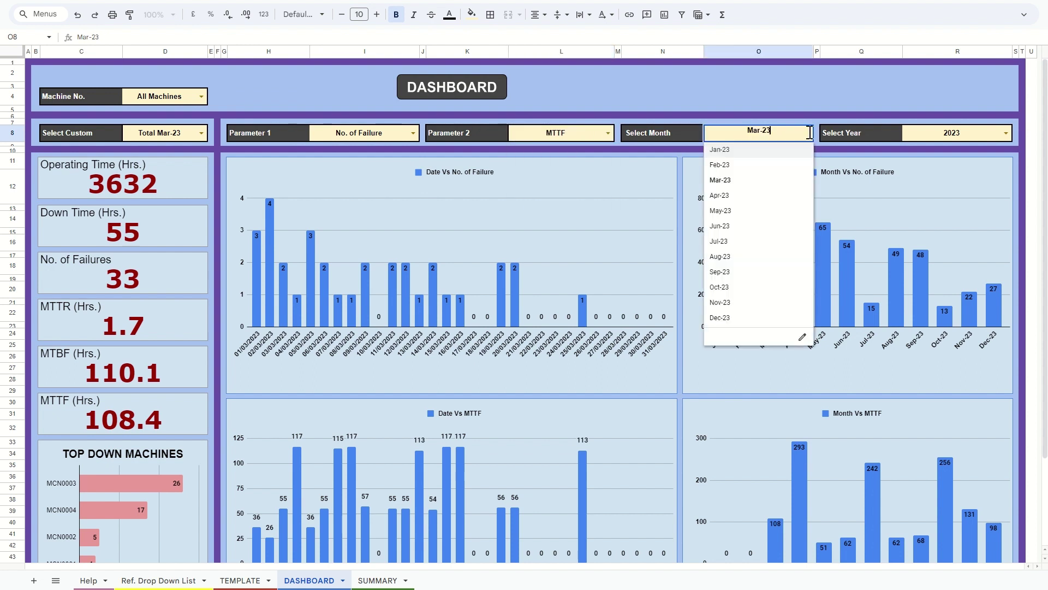
click(949, 135)
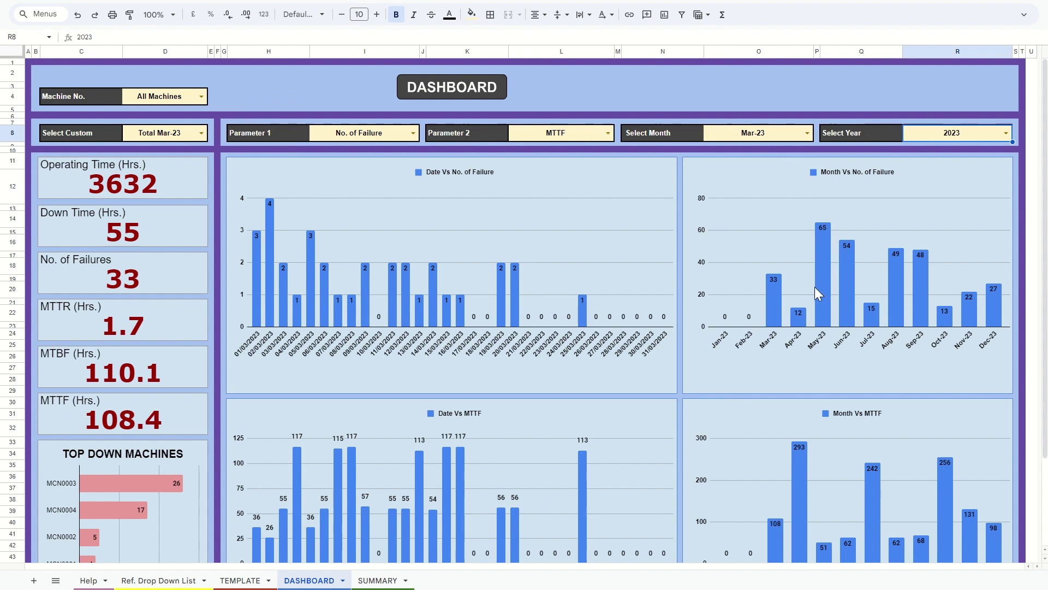
scroll(815, 287, down, 3)
scroll(815, 286, up, 3)
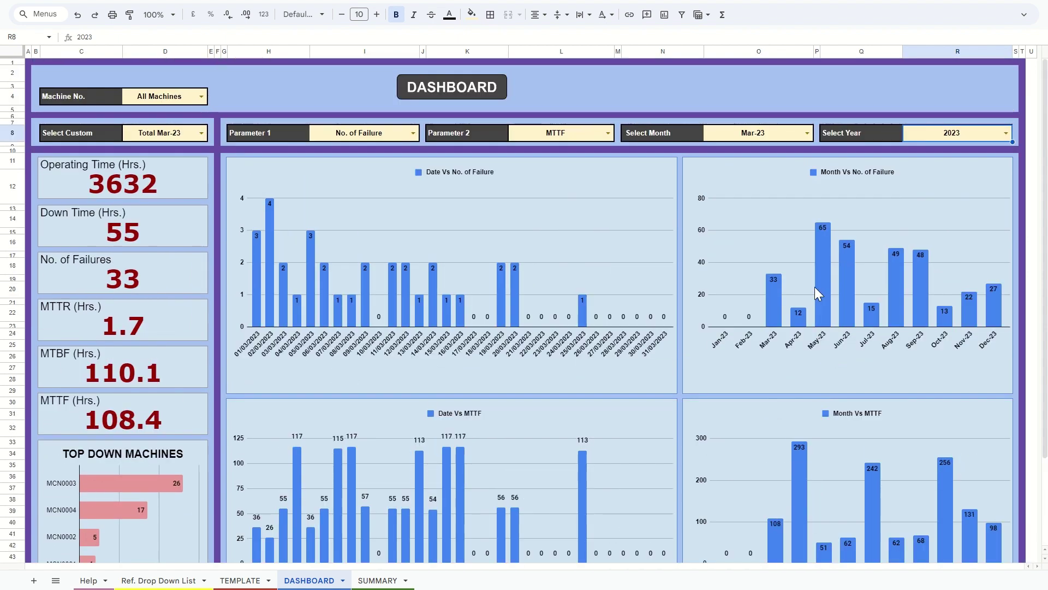